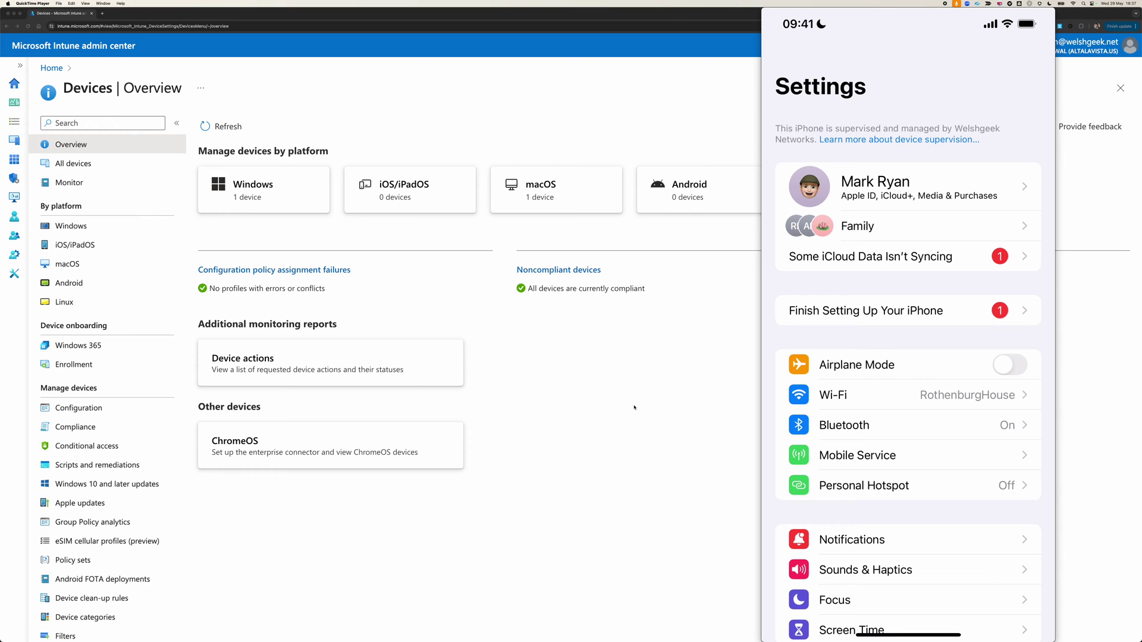
Step: Return to the Intune admin center and open the iOS/iPadOS device list, which shows no devices found
{"action": "left_click", "coordinate": [595, 404]}
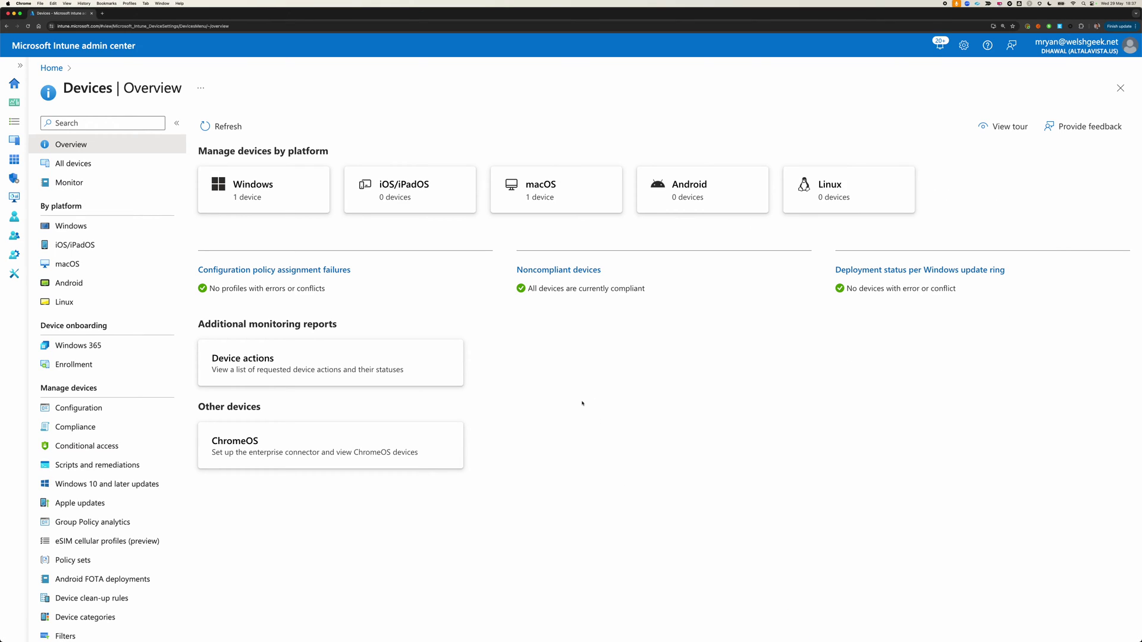
{"action": "left_click", "coordinate": [143, 244]}
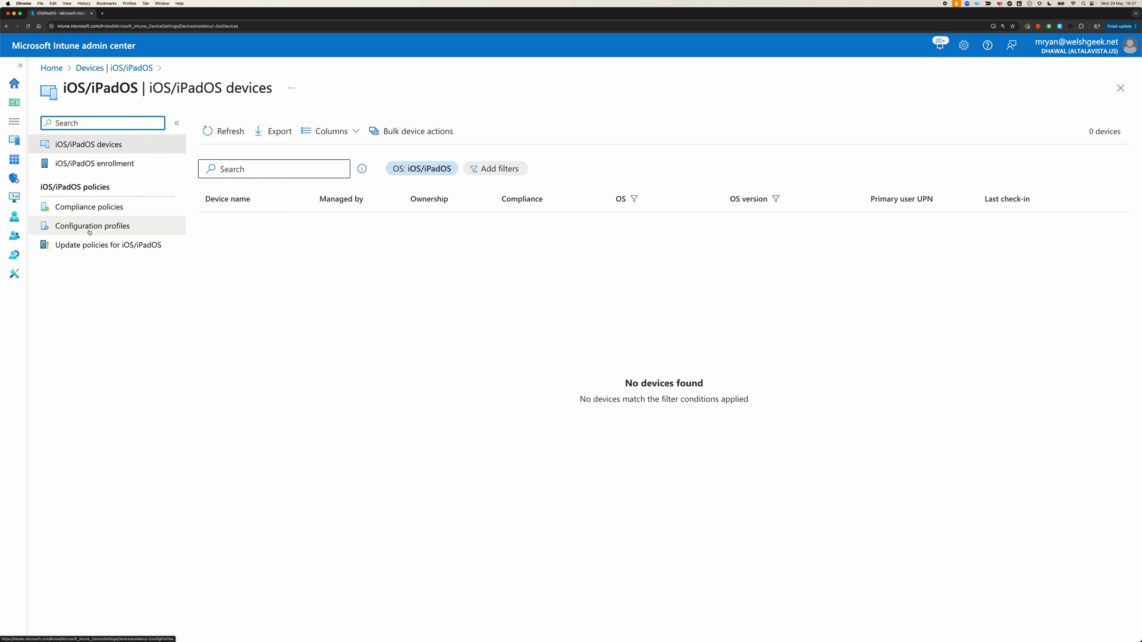
Step: Review the ZCC Notifications profile's status and assignments, then return to the iOS/iPadOS configuration profiles list
{"action": "left_click", "coordinate": [90, 232]}
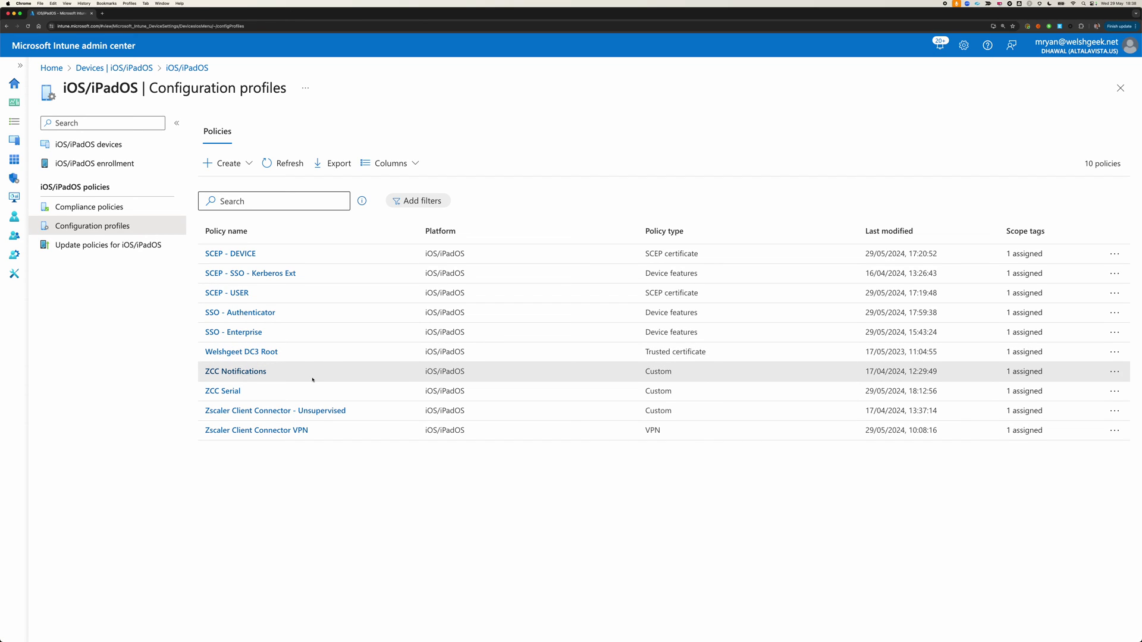
{"action": "left_click", "coordinate": [259, 374]}
{"action": "scroll", "coordinate": [357, 356], "scroll_direction": "down", "scroll_amount": 2}
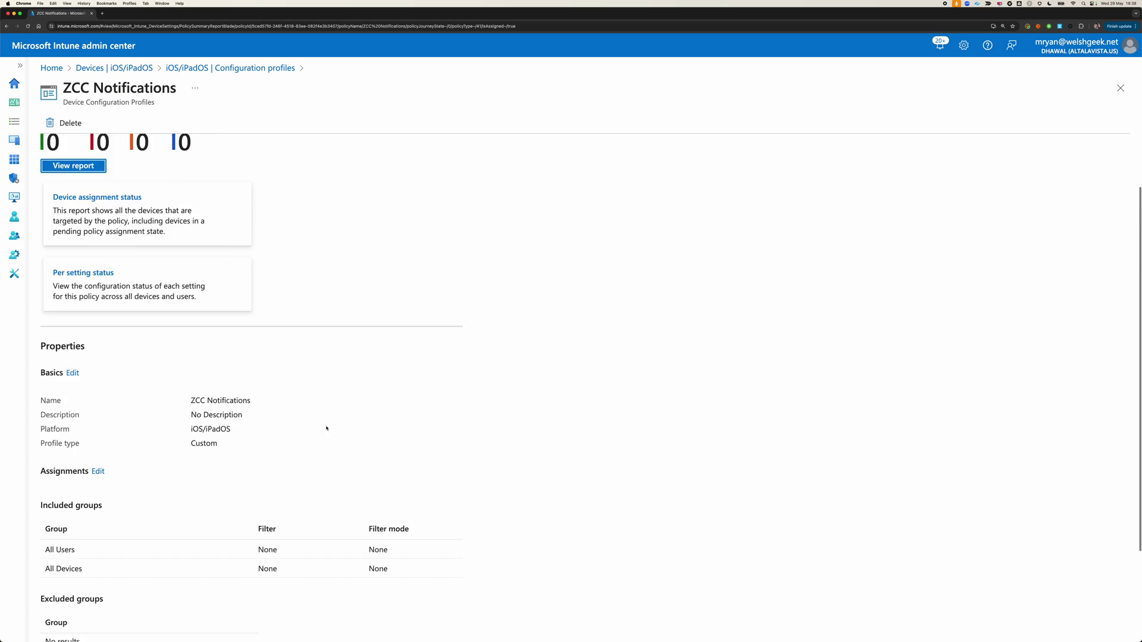
{"action": "scroll", "coordinate": [325, 428], "scroll_direction": "down", "scroll_amount": 2}
{"action": "scroll", "coordinate": [326, 428], "scroll_direction": "up", "scroll_amount": 3}
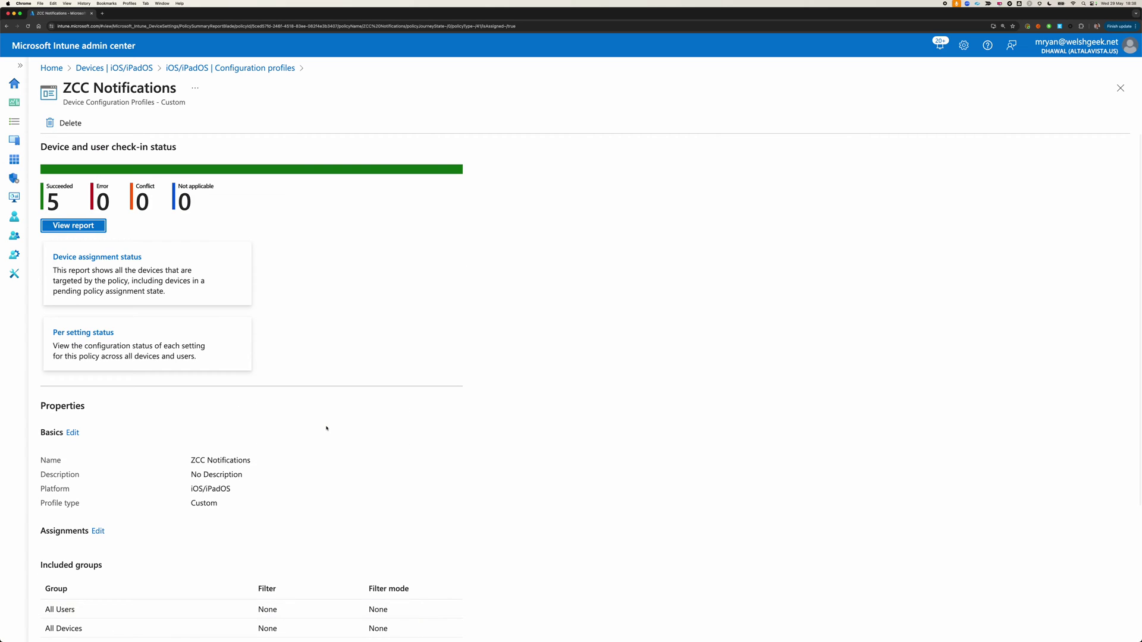
{"action": "scroll", "coordinate": [326, 428], "scroll_direction": "down", "scroll_amount": 3}
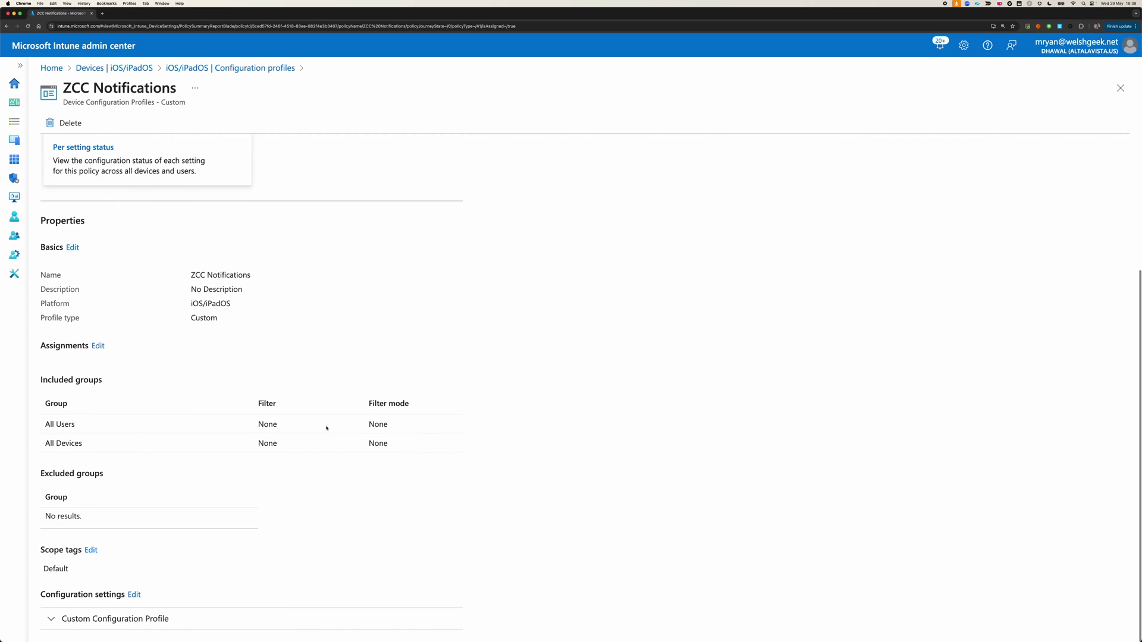
{"action": "left_click", "coordinate": [256, 68]}
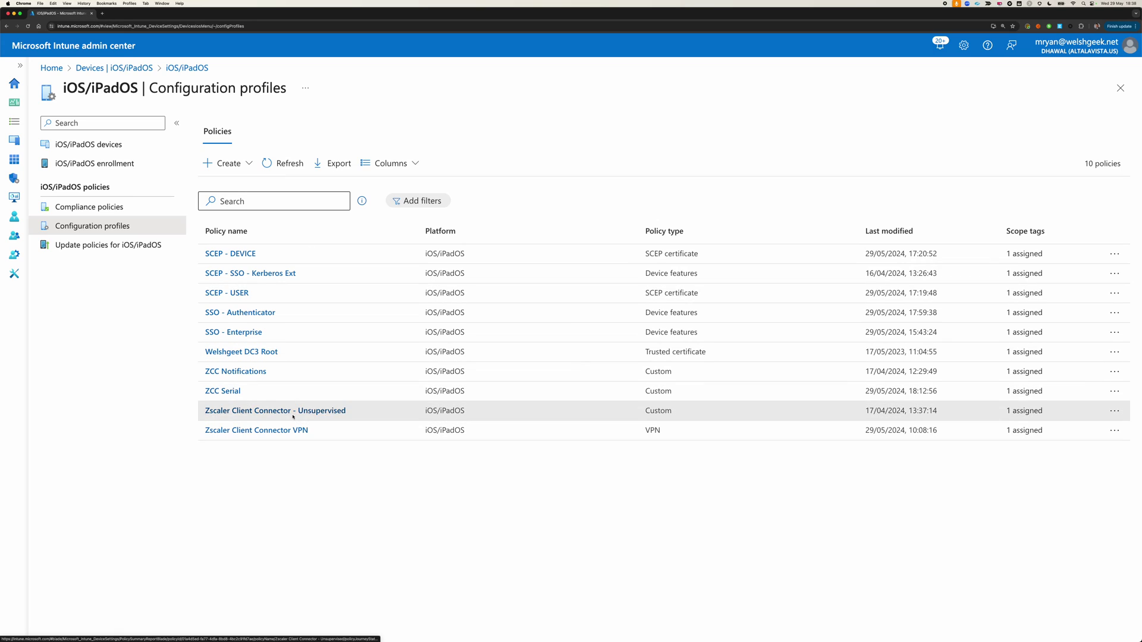
Step: Open the ZCC Serial profile's plist and highlight the username {{SerialNumber}} entry
{"action": "left_click", "coordinate": [224, 392]}
{"action": "scroll", "coordinate": [296, 374], "scroll_direction": "down", "scroll_amount": 2}
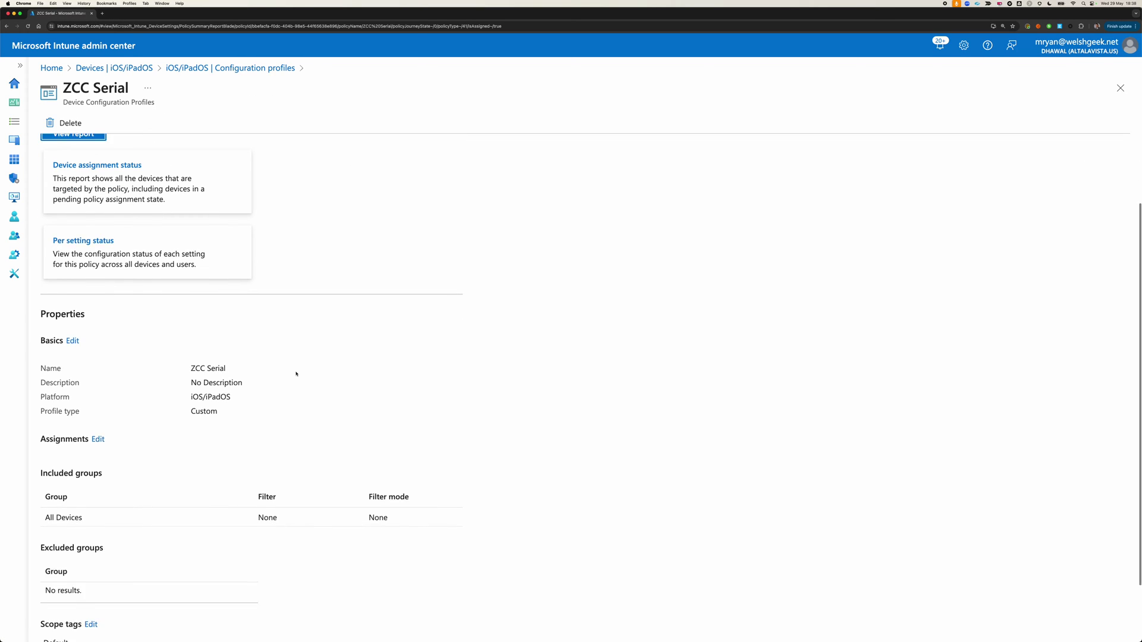
{"action": "scroll", "coordinate": [296, 373], "scroll_direction": "down", "scroll_amount": 2}
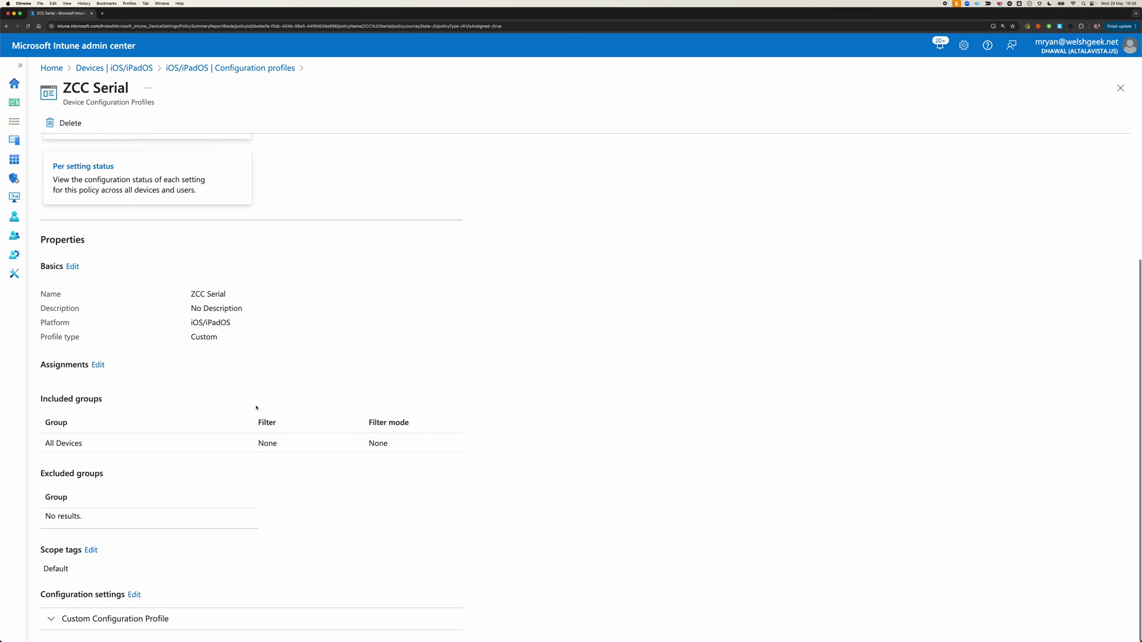
{"action": "left_click", "coordinate": [147, 621]}
{"action": "scroll", "coordinate": [147, 595], "scroll_direction": "down", "scroll_amount": 3}
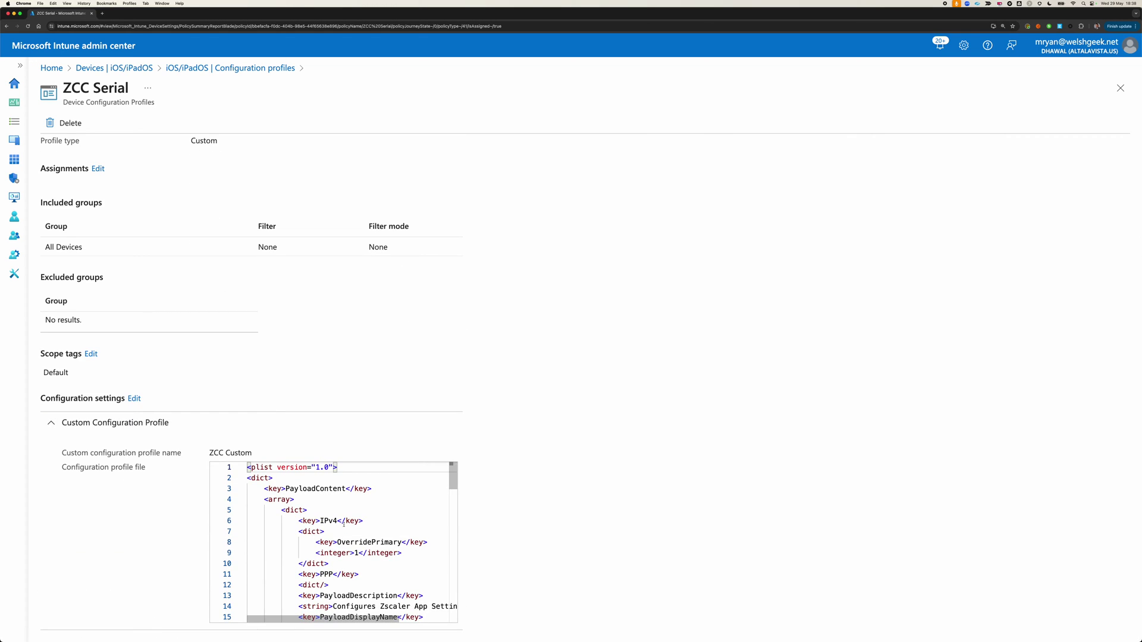
{"action": "scroll", "coordinate": [344, 523], "scroll_direction": "down", "scroll_amount": 3}
{"action": "scroll", "coordinate": [343, 524], "scroll_direction": "up", "scroll_amount": 1}
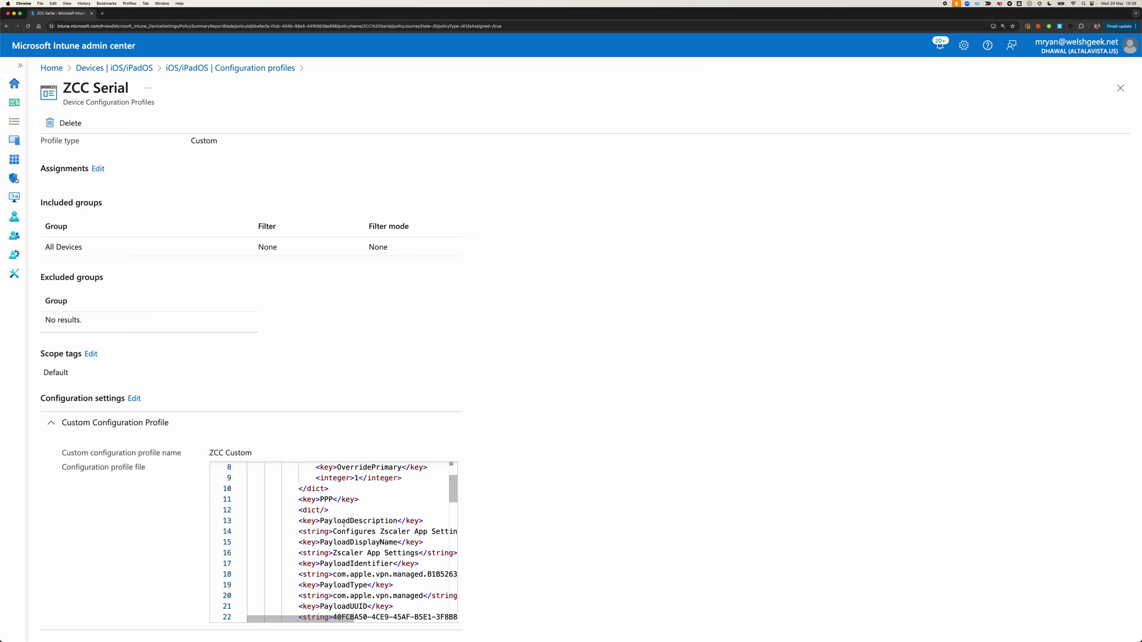
{"action": "scroll", "coordinate": [343, 523], "scroll_direction": "up", "scroll_amount": 3}
{"action": "scroll", "coordinate": [344, 523], "scroll_direction": "down", "scroll_amount": 3}
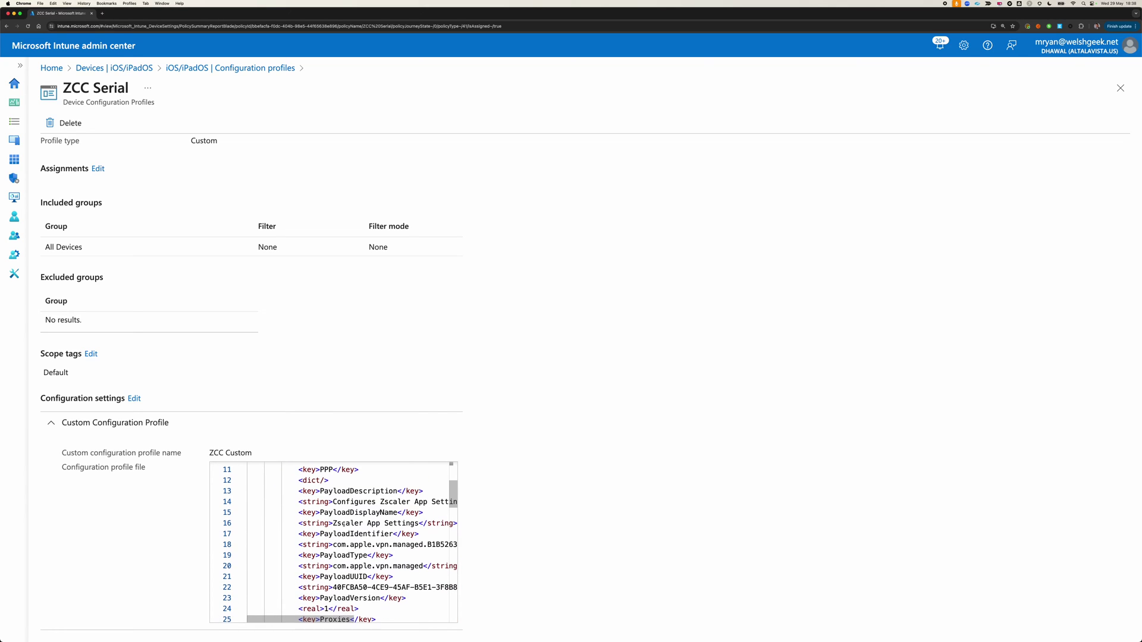
{"action": "scroll", "coordinate": [344, 523], "scroll_direction": "down", "scroll_amount": 5}
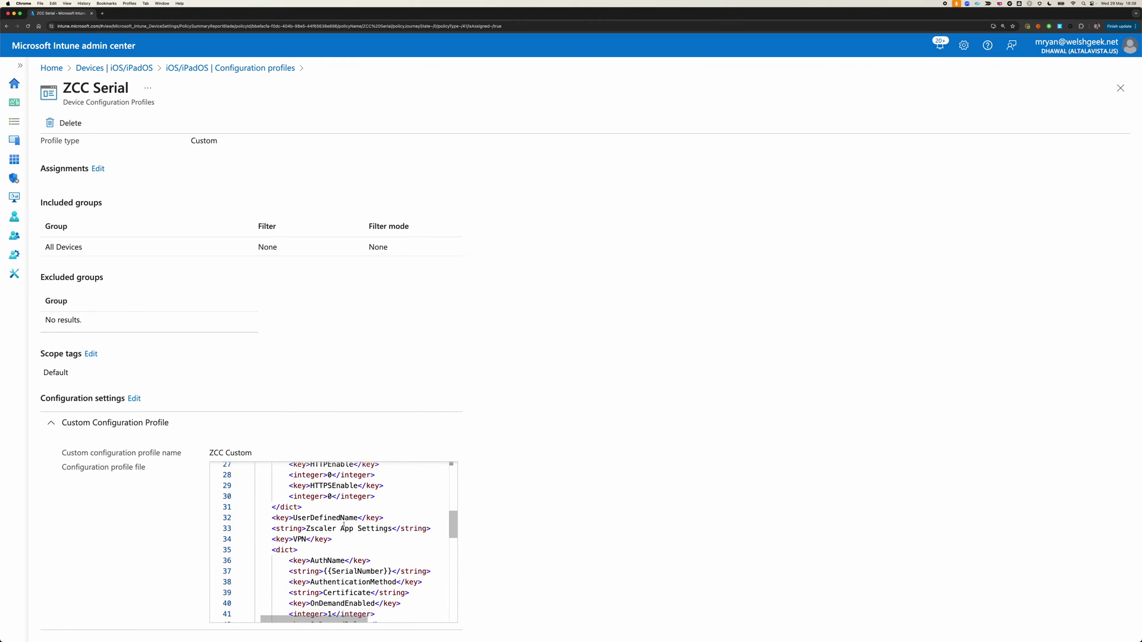
{"action": "scroll", "coordinate": [344, 526], "scroll_direction": "down", "scroll_amount": 2}
{"action": "scroll", "coordinate": [344, 525], "scroll_direction": "up", "scroll_amount": 1}
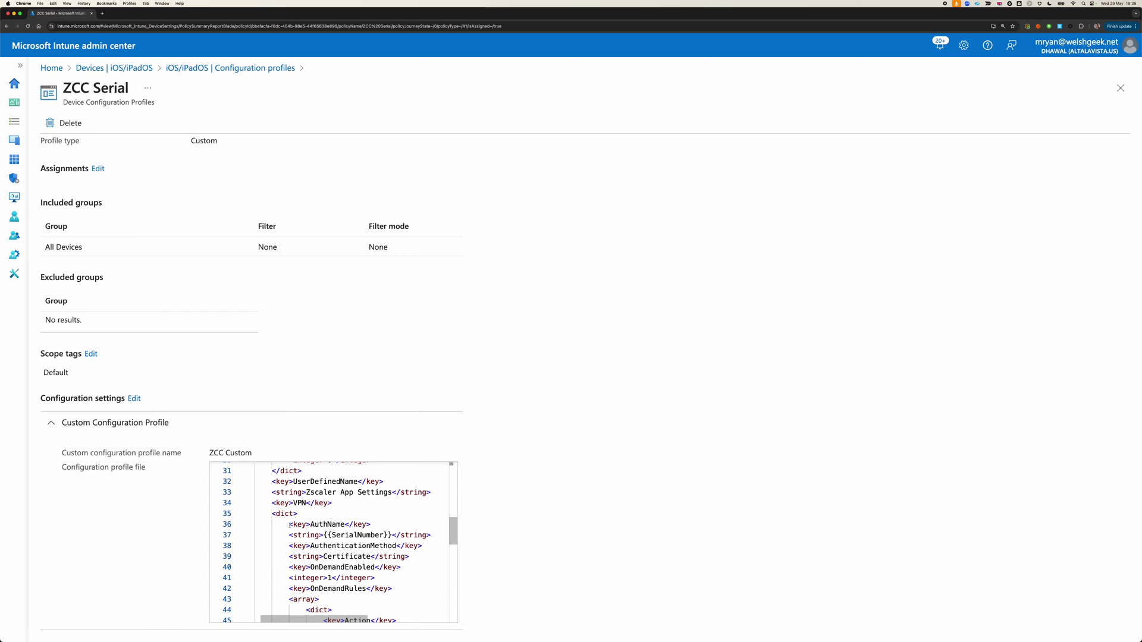
{"action": "left_click_drag", "start_coordinate": [289, 524], "coordinate": [433, 534]}
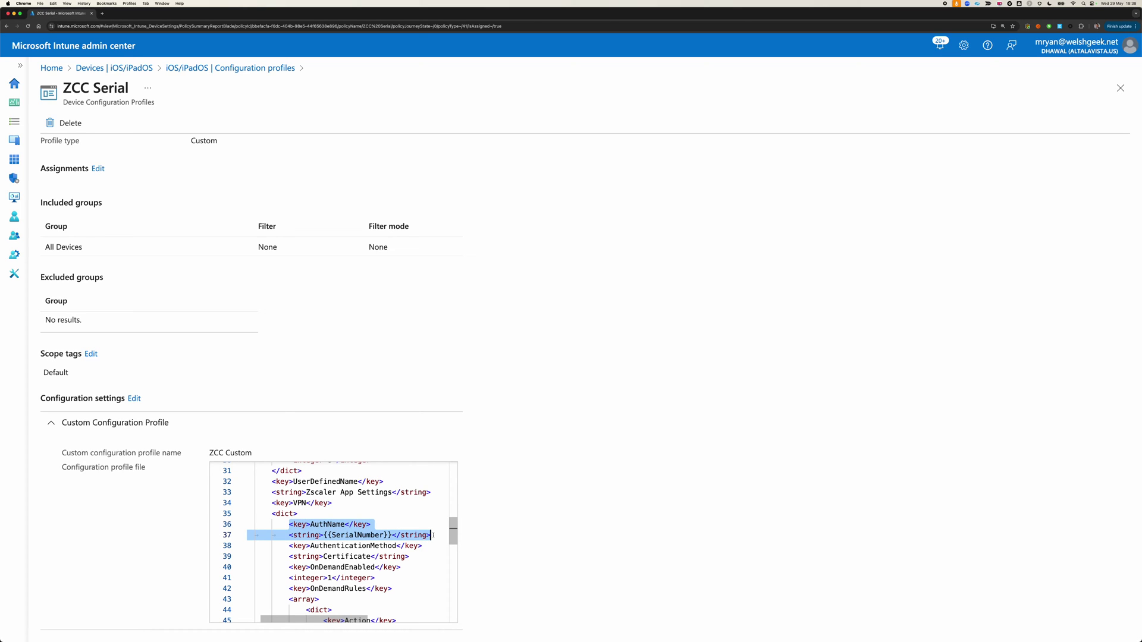
Step: Highlight the welshgeek.net userDomain and zscalertwo cloudname lines in the ZCC Serial plist
{"action": "scroll", "coordinate": [337, 554], "scroll_direction": "down", "scroll_amount": 3}
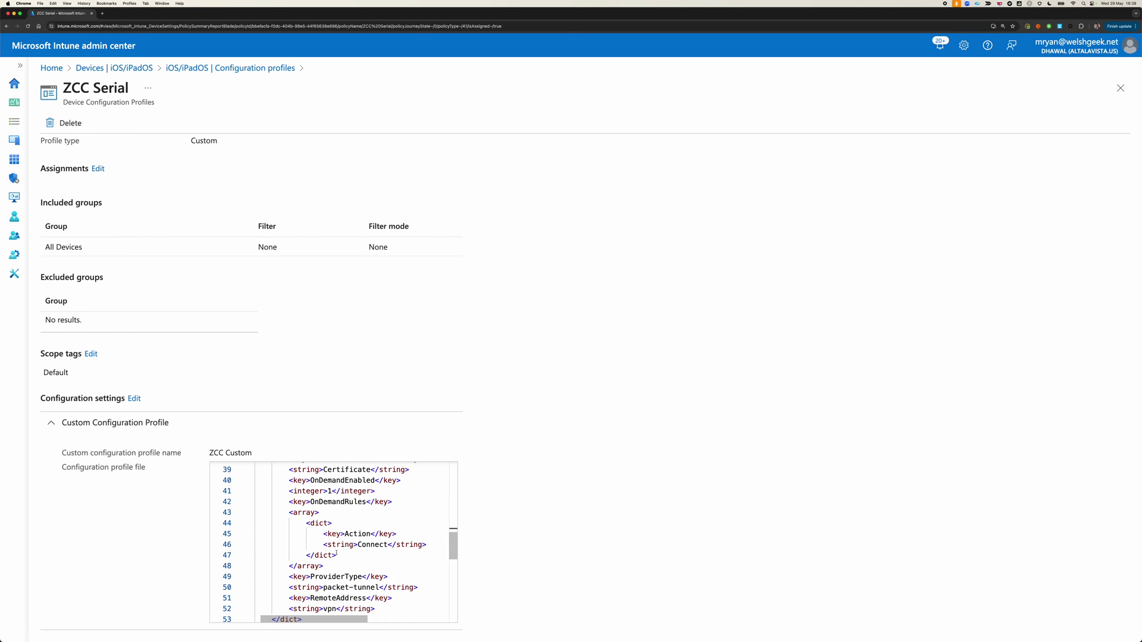
{"action": "scroll", "coordinate": [336, 553], "scroll_direction": "down", "scroll_amount": 5}
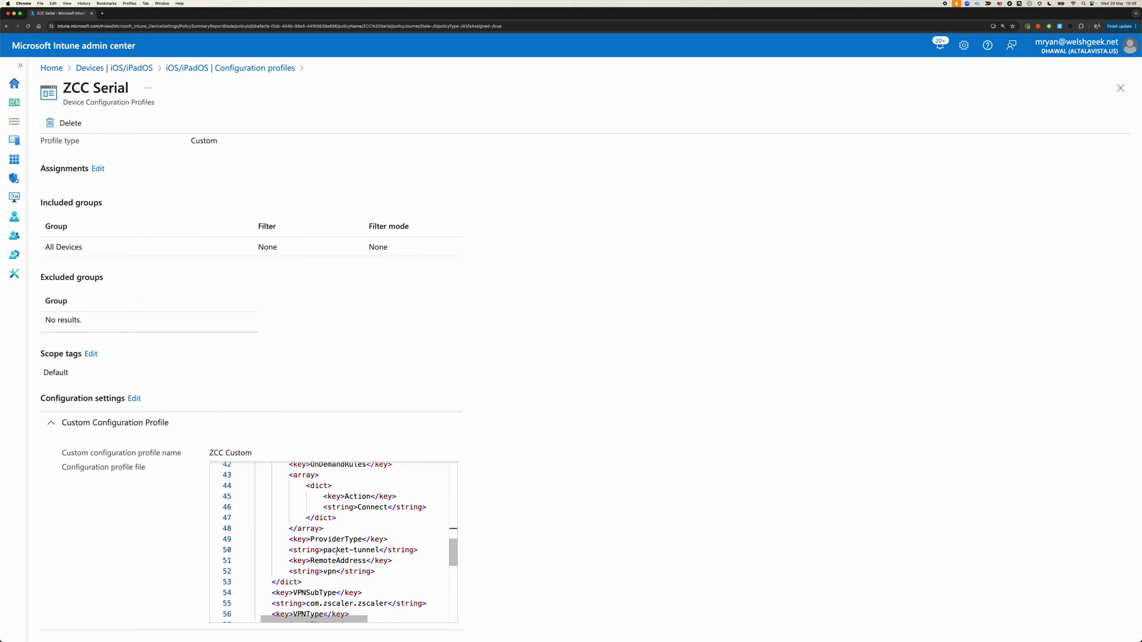
{"action": "scroll", "coordinate": [336, 554], "scroll_direction": "down", "scroll_amount": 1}
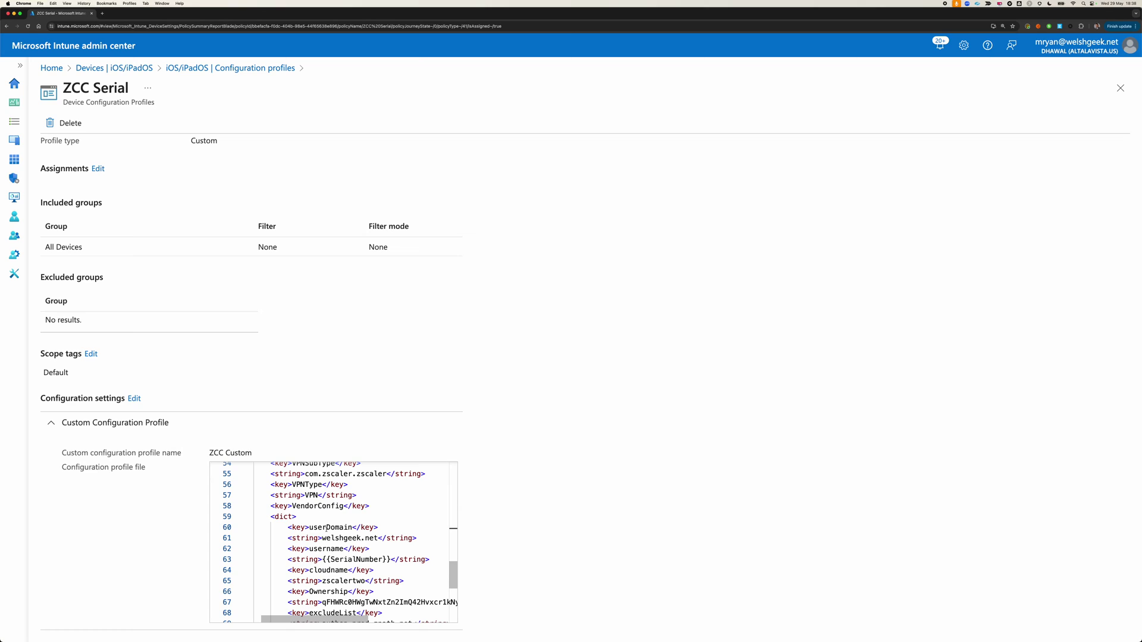
{"action": "scroll", "coordinate": [326, 558], "scroll_direction": "up", "scroll_amount": 2}
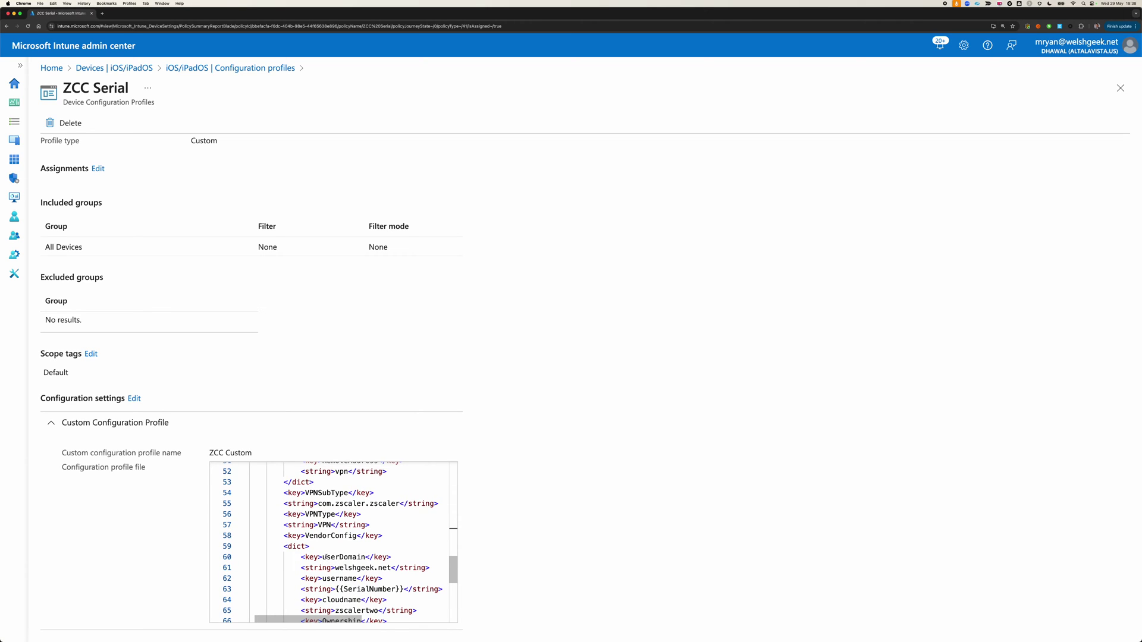
{"action": "left_click", "coordinate": [387, 568]}
{"action": "left_click_drag", "start_coordinate": [331, 568], "coordinate": [335, 609]}
{"action": "left_click", "coordinate": [331, 590]}
{"action": "scroll", "coordinate": [333, 601], "scroll_direction": "down", "scroll_amount": 1}
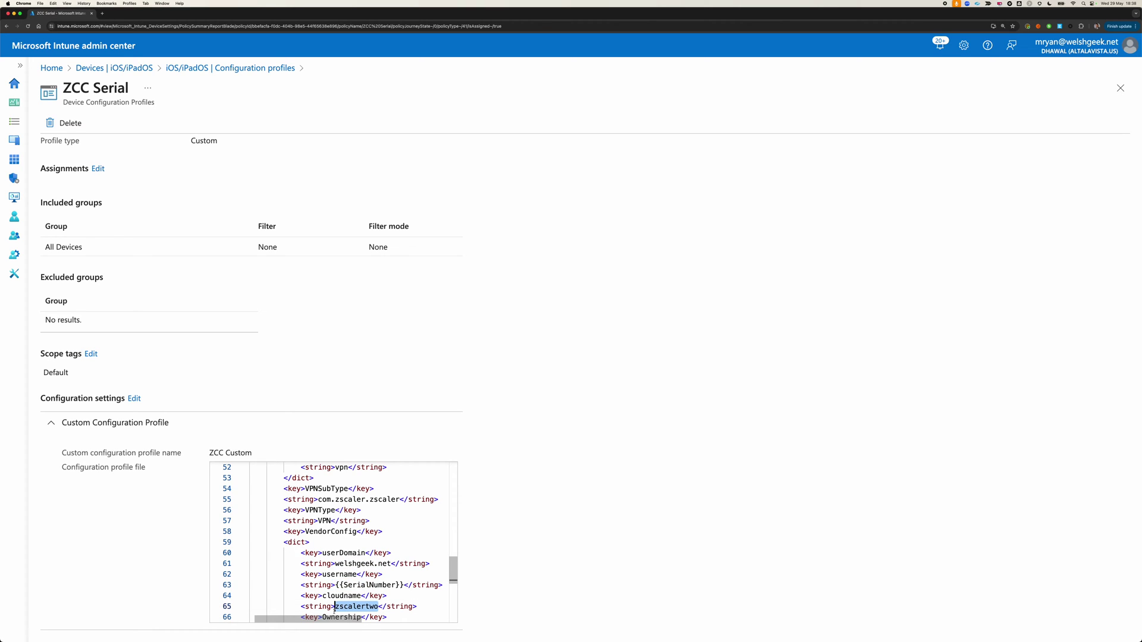
Step: Open the SCEP - DEVICE profile and expand its SCEP Certificate configuration settings
{"action": "left_click", "coordinate": [251, 70]}
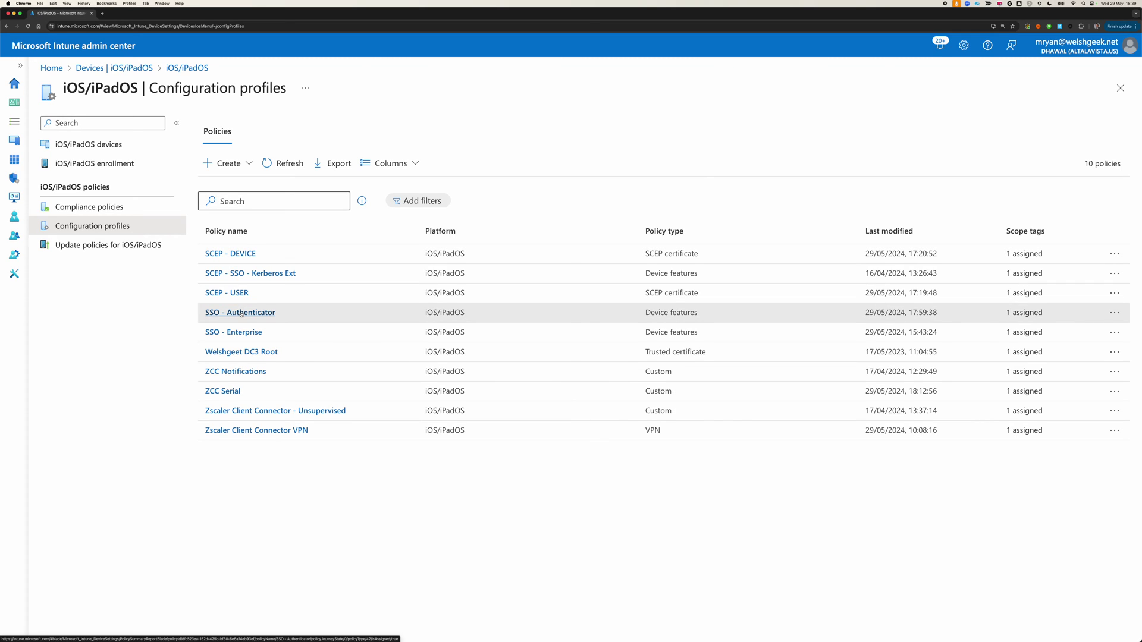
{"action": "left_click", "coordinate": [238, 254]}
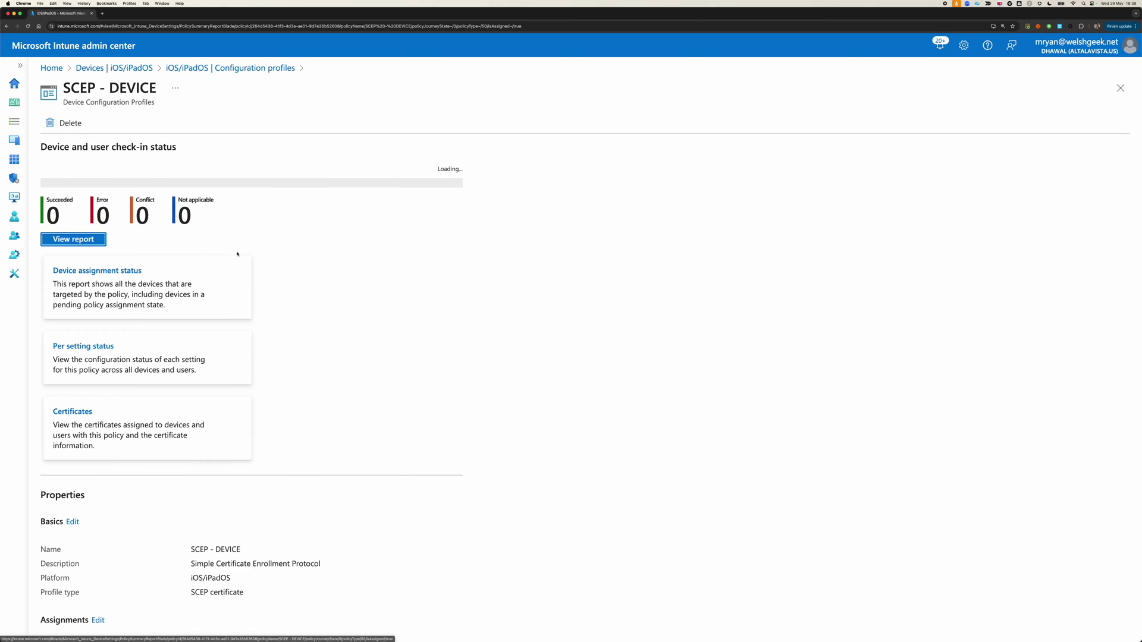
{"action": "scroll", "coordinate": [311, 390], "scroll_direction": "down", "scroll_amount": 5}
{"action": "scroll", "coordinate": [311, 391], "scroll_direction": "down", "scroll_amount": 1}
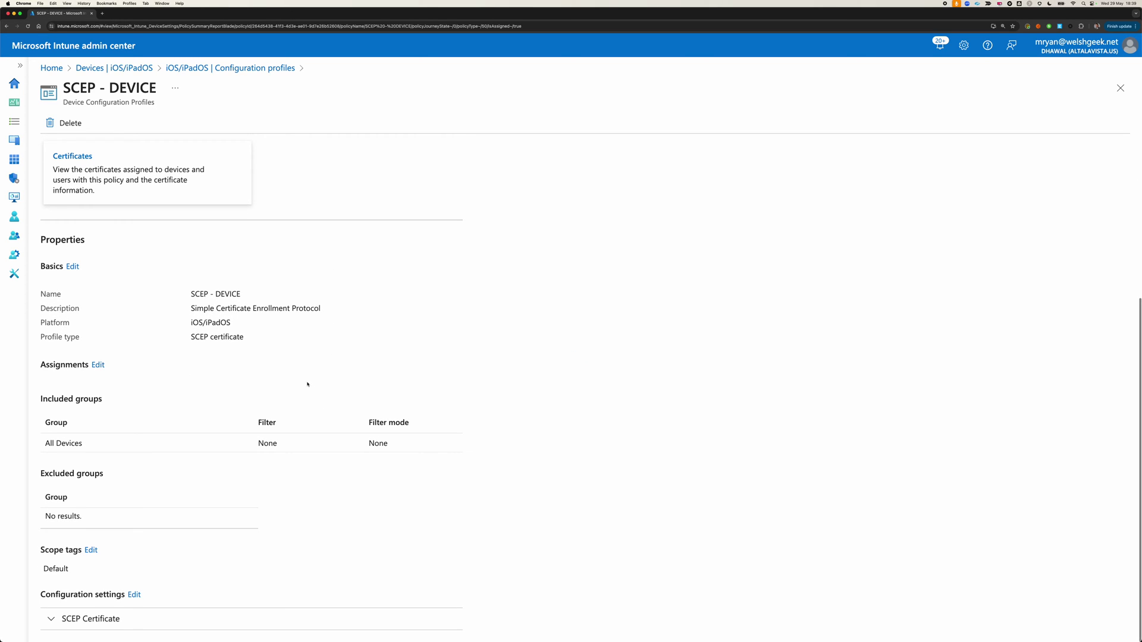
{"action": "left_click", "coordinate": [108, 620]}
{"action": "scroll", "coordinate": [165, 533], "scroll_direction": "down", "scroll_amount": 8}
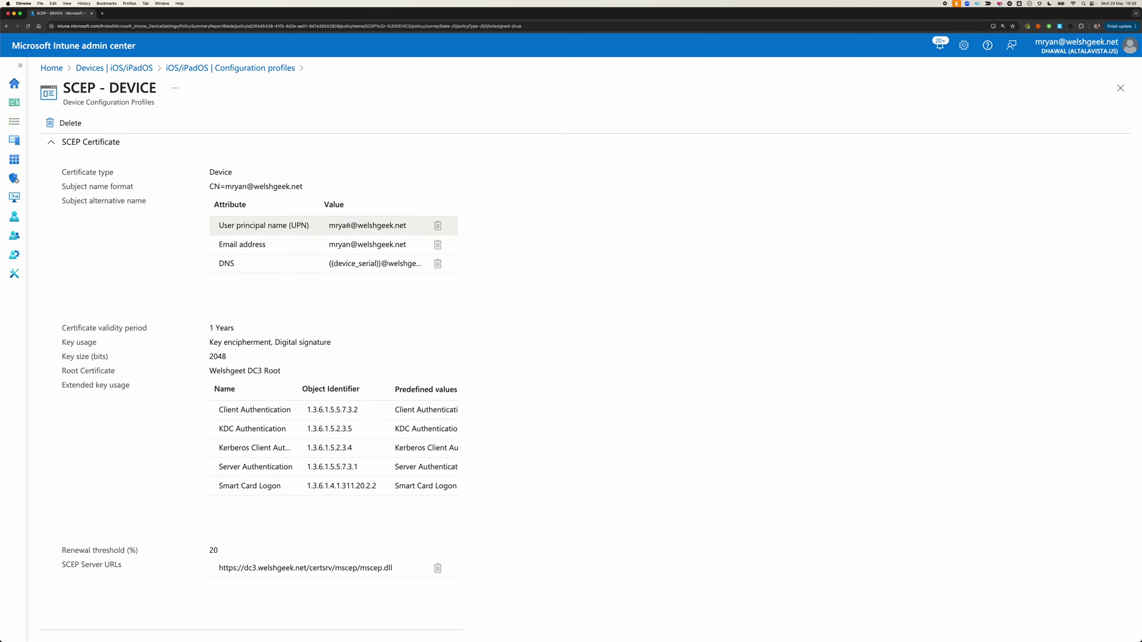
Step: Highlight the UPN value, {{device_serial}} DNS name, subject name format and SCEP server URL
{"action": "left_click_drag", "start_coordinate": [330, 226], "coordinate": [350, 227]}
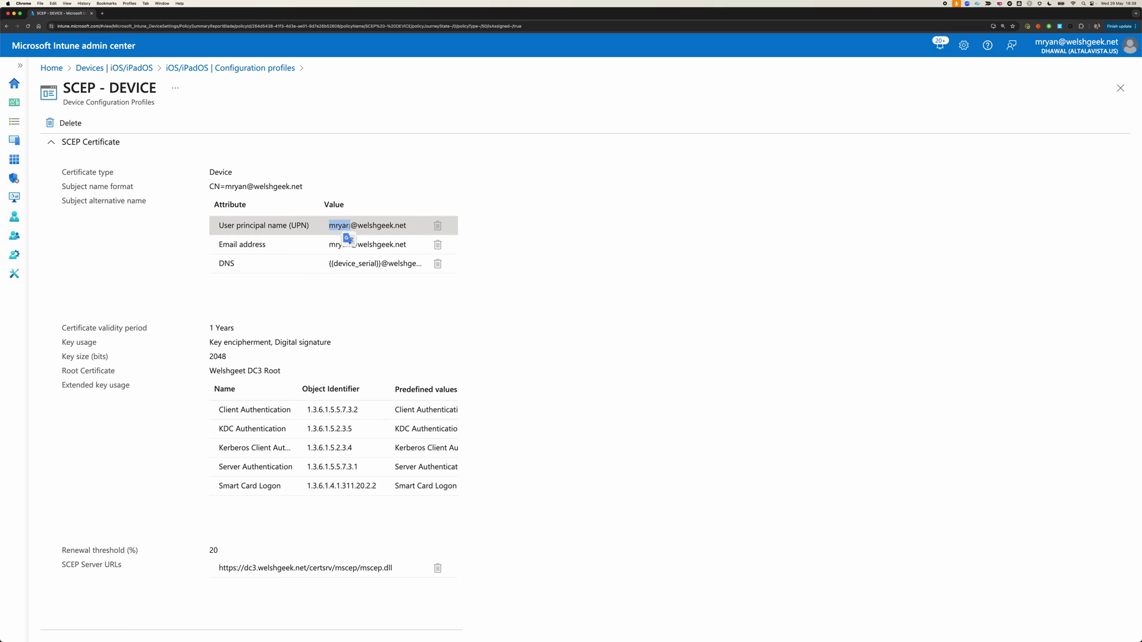
{"action": "left_click", "coordinate": [322, 250]}
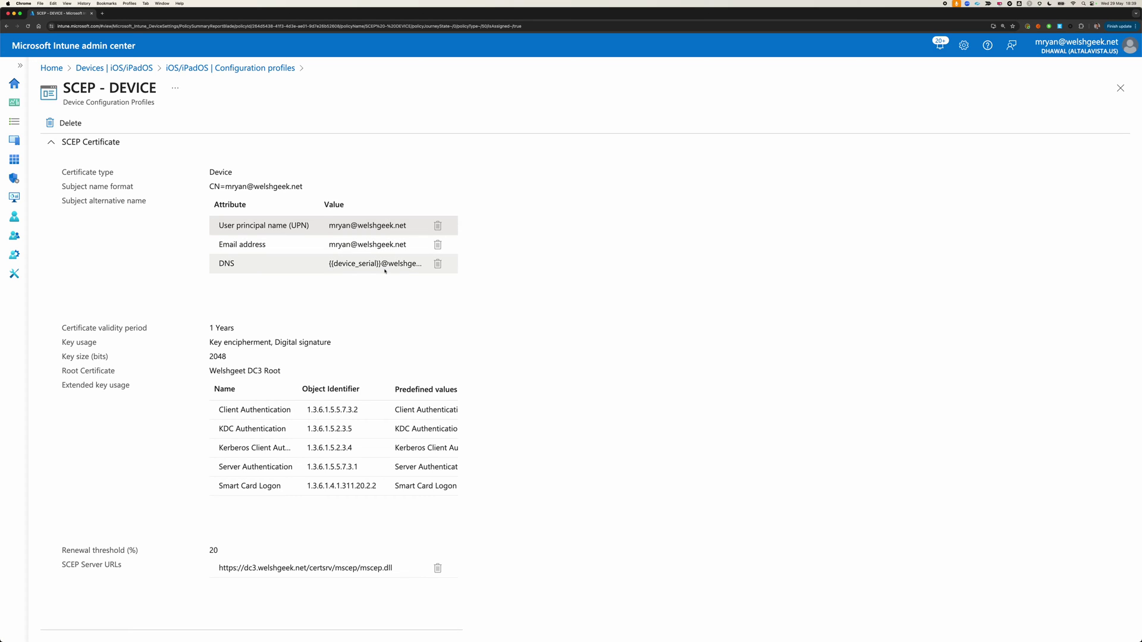
{"action": "left_click_drag", "start_coordinate": [381, 263], "coordinate": [330, 265]}
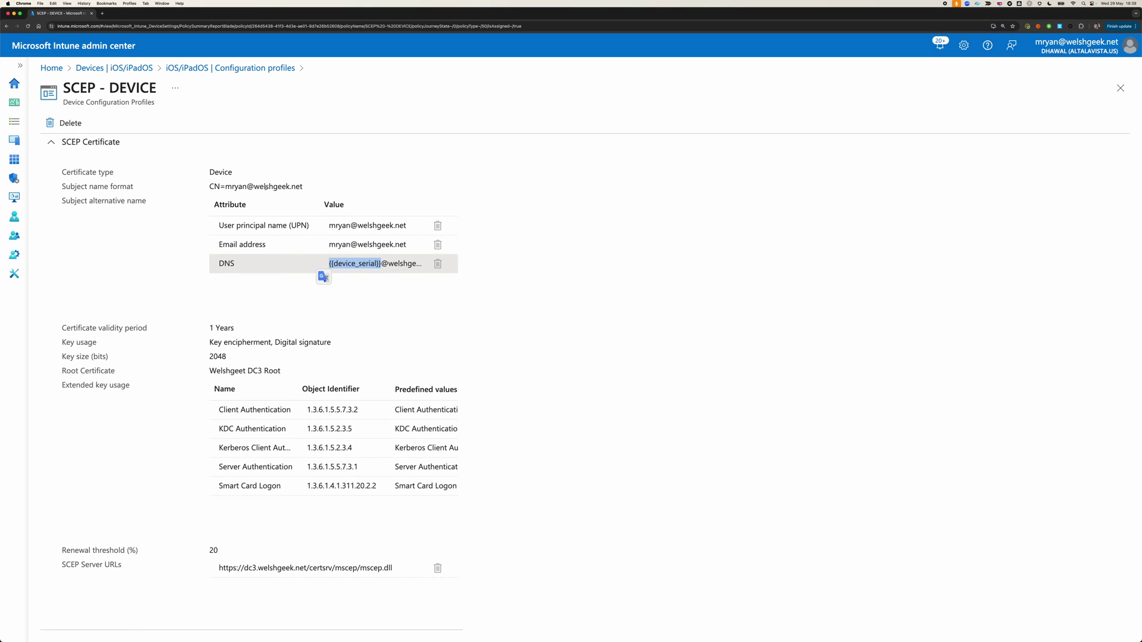
{"action": "left_click_drag", "start_coordinate": [303, 188], "coordinate": [209, 187]}
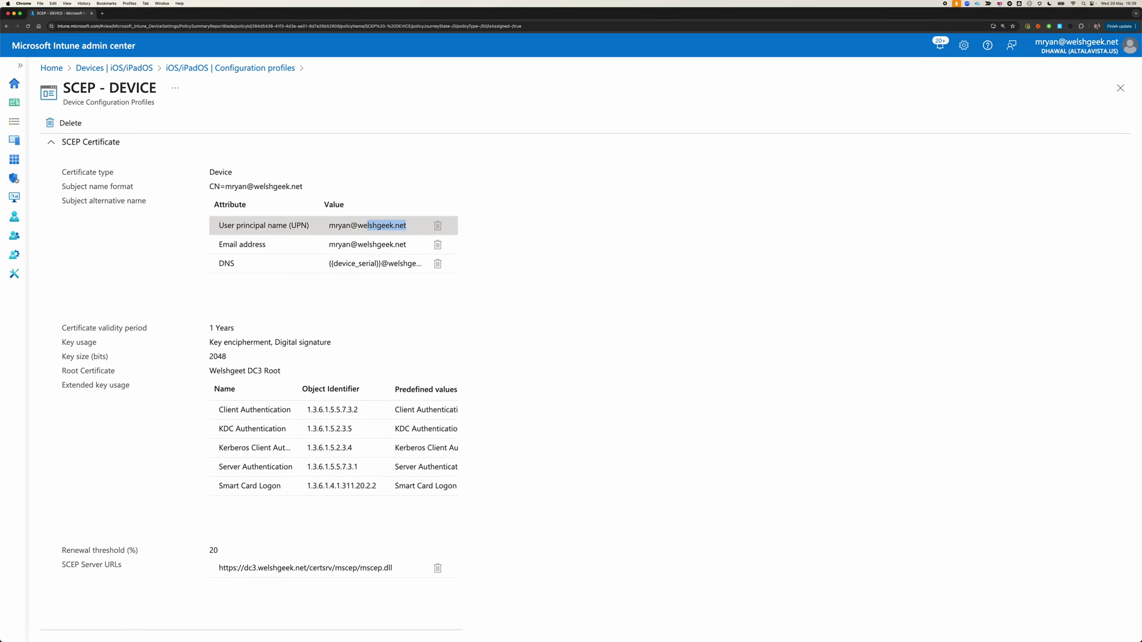
{"action": "left_click_drag", "start_coordinate": [367, 225], "coordinate": [346, 225]}
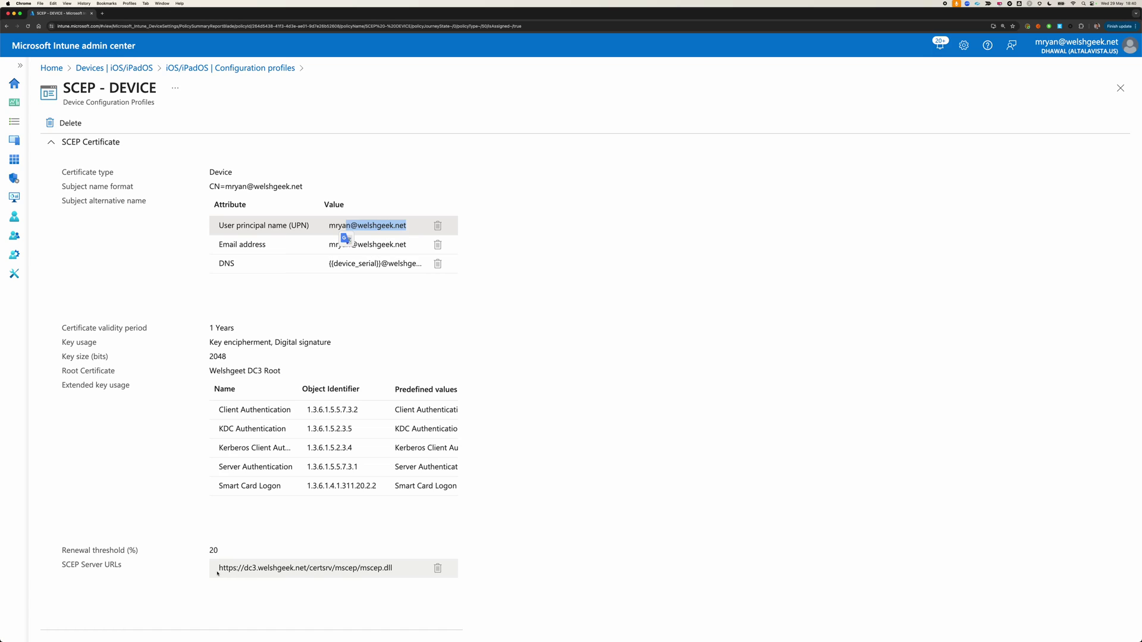
{"action": "left_click_drag", "start_coordinate": [218, 568], "coordinate": [392, 570]}
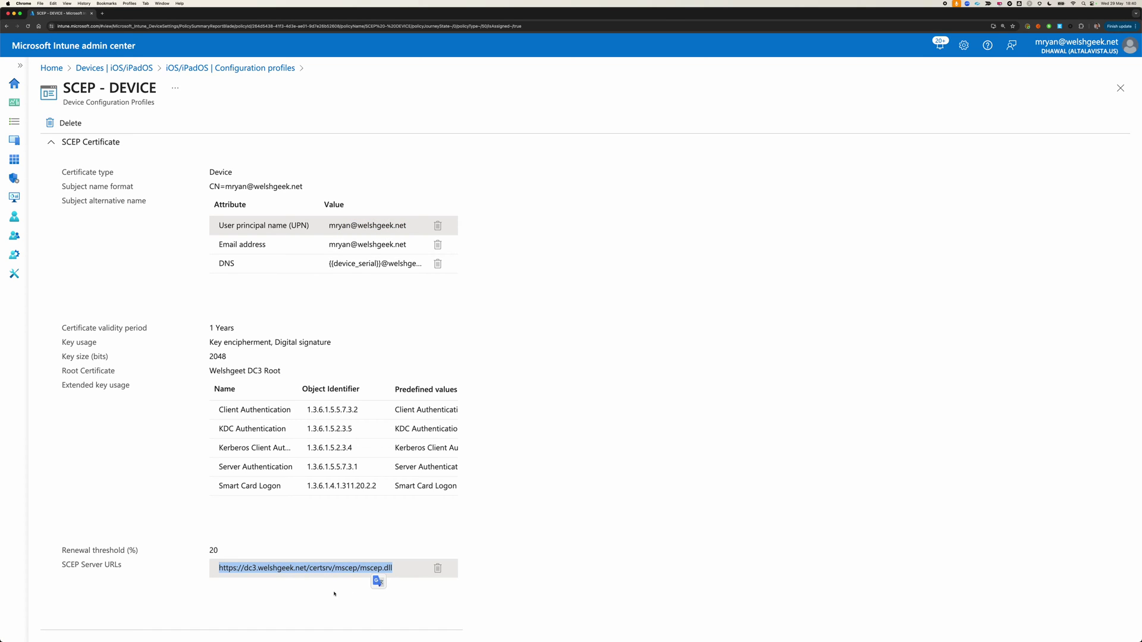
{"action": "left_click", "coordinate": [333, 593]}
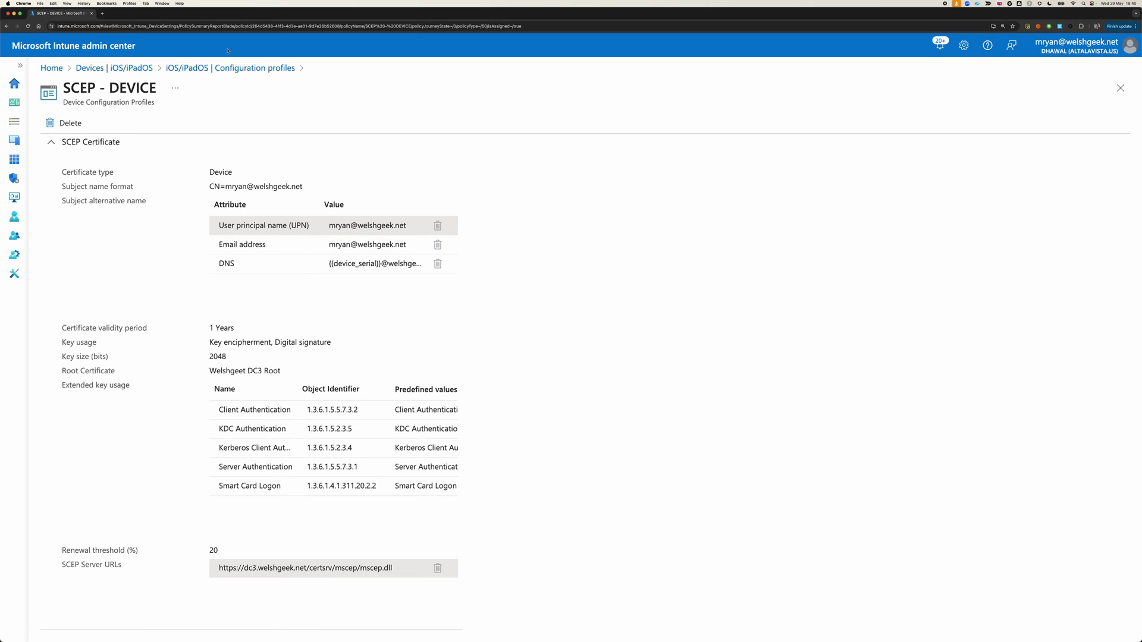
Step: Open the SSO - Authenticator profile and expand its single sign-on app extension and single sign-on settings
{"action": "left_click", "coordinate": [217, 69]}
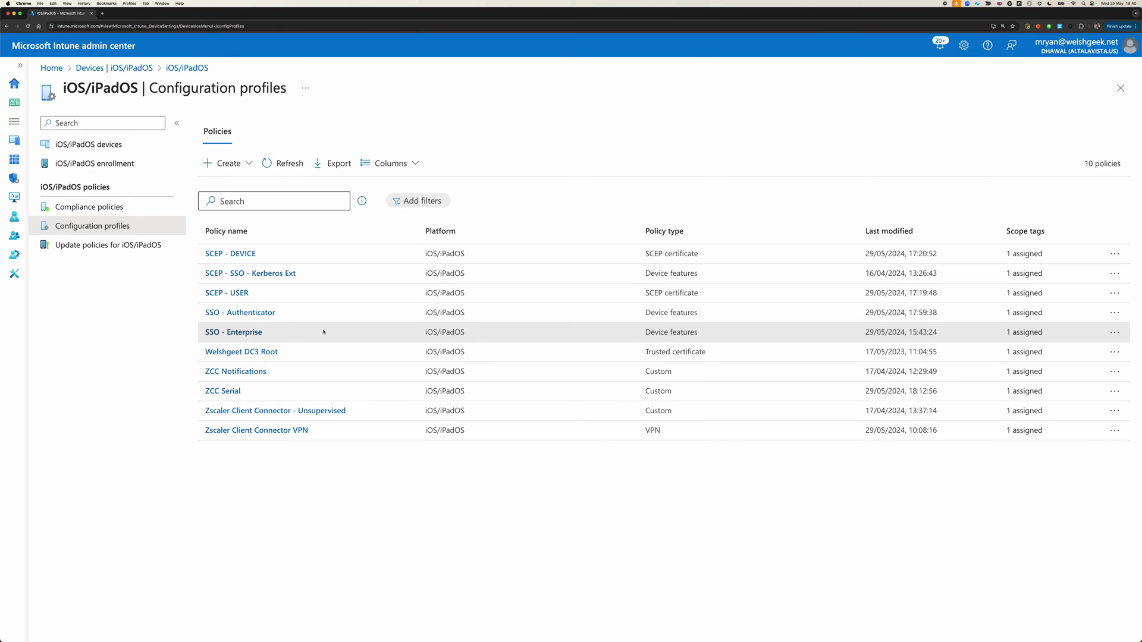
{"action": "left_click", "coordinate": [266, 313]}
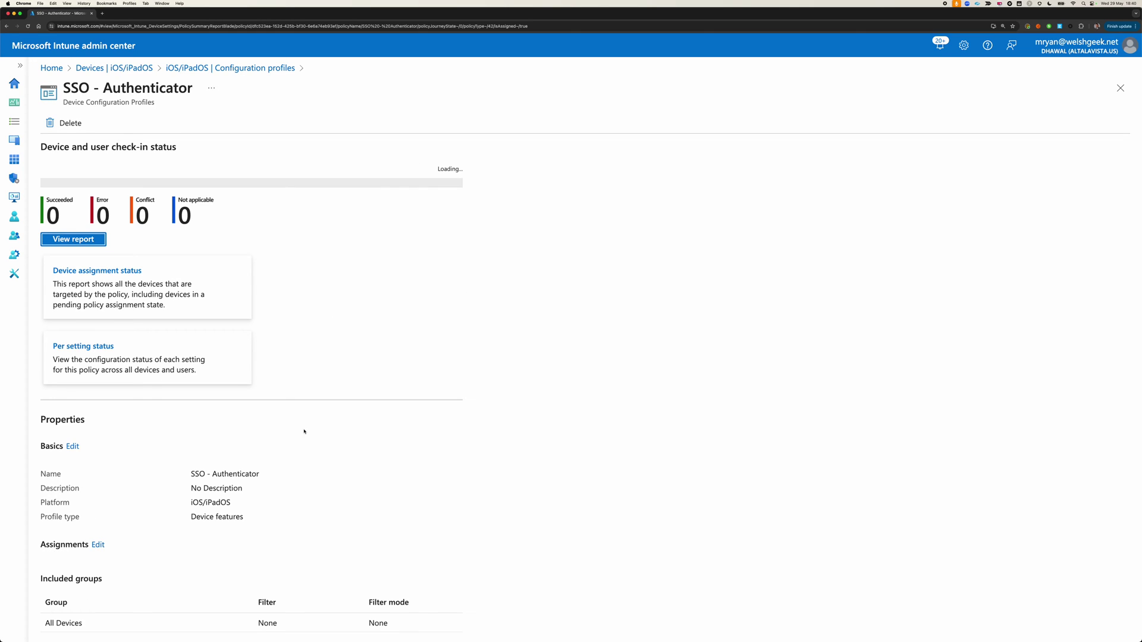
{"action": "scroll", "coordinate": [305, 423], "scroll_direction": "down", "scroll_amount": 3}
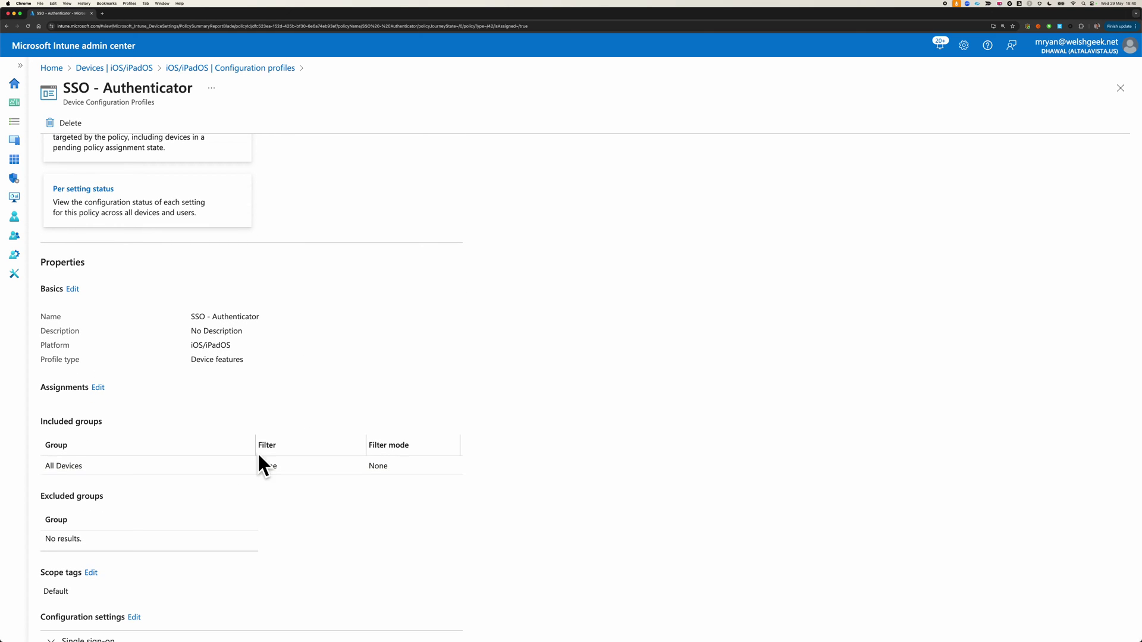
{"action": "scroll", "coordinate": [248, 452], "scroll_direction": "down", "scroll_amount": 2}
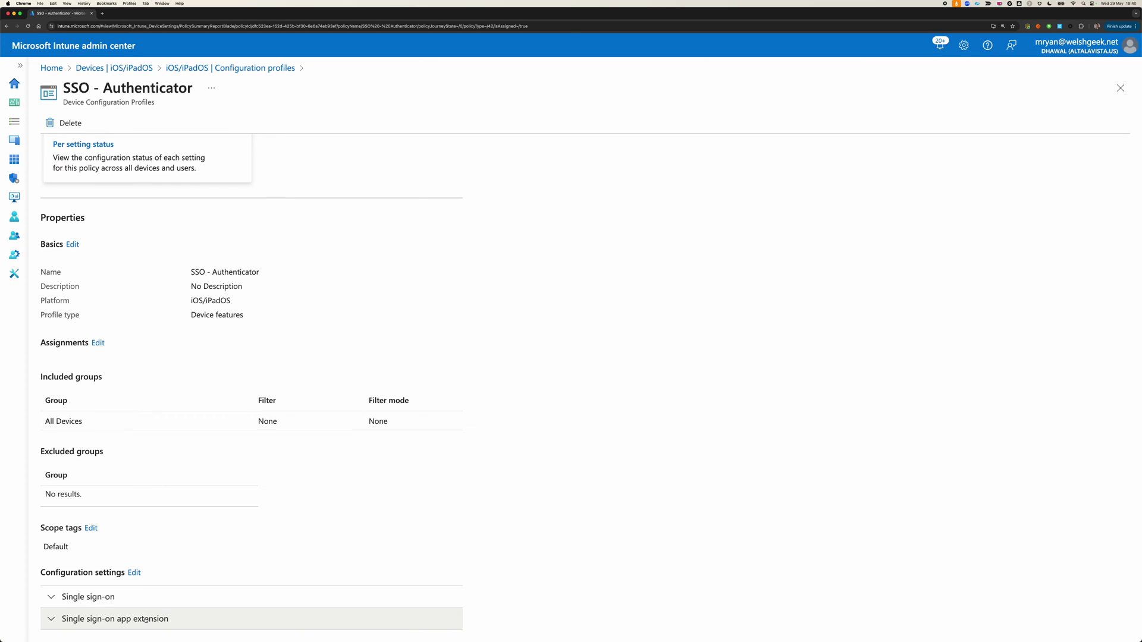
{"action": "left_click", "coordinate": [119, 618]}
{"action": "scroll", "coordinate": [250, 511], "scroll_direction": "down", "scroll_amount": 4}
{"action": "scroll", "coordinate": [260, 499], "scroll_direction": "down", "scroll_amount": 2}
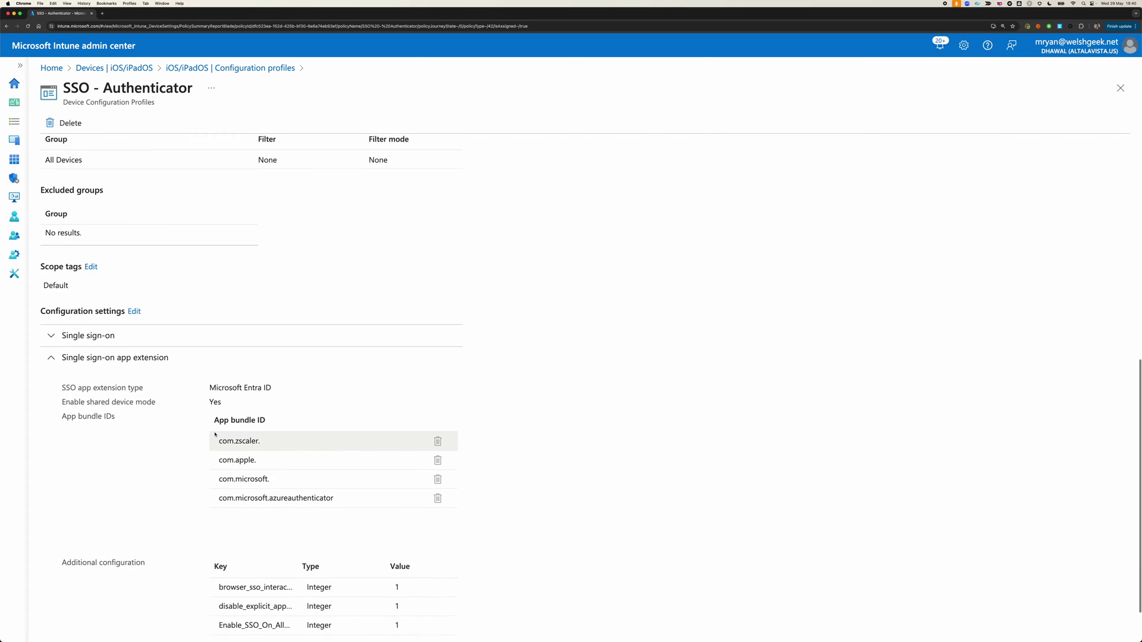
{"action": "left_click", "coordinate": [92, 283]}
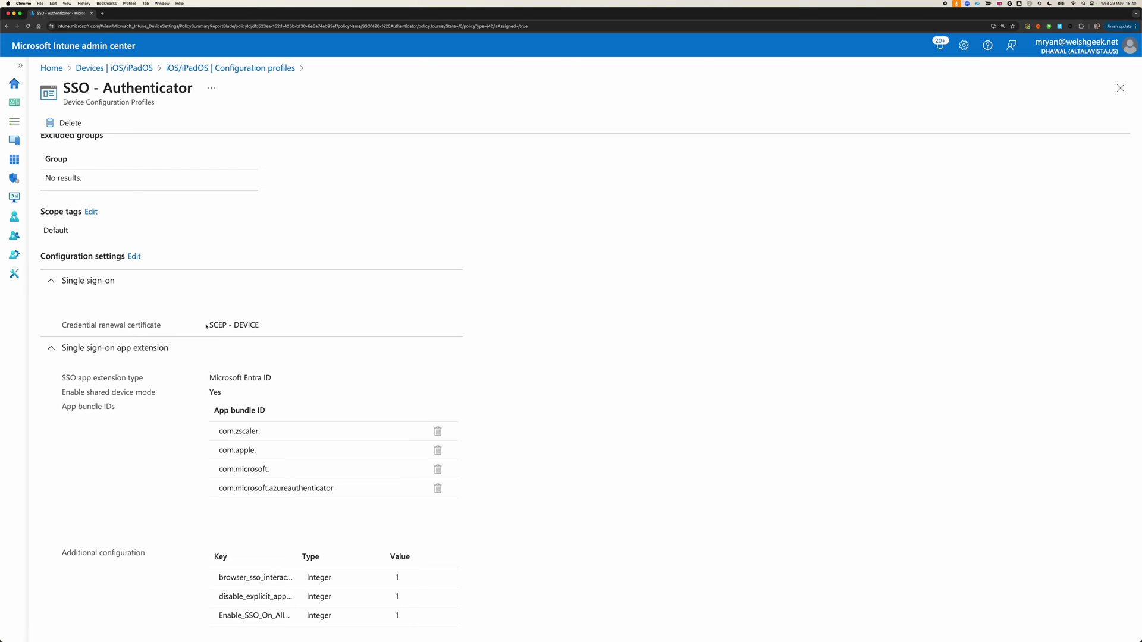
Step: Highlight the SCEP - DEVICE certificate, Microsoft Entra ID extension type and shared device mode settings
{"action": "left_click_drag", "start_coordinate": [206, 326], "coordinate": [266, 326]}
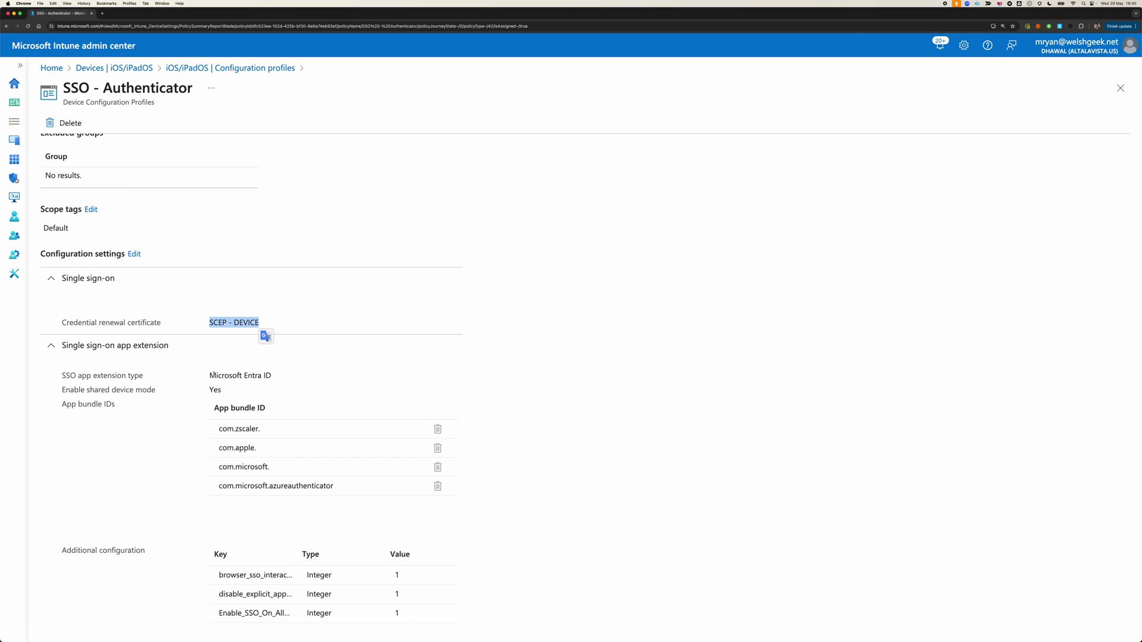
{"action": "left_click_drag", "start_coordinate": [212, 375], "coordinate": [277, 378]}
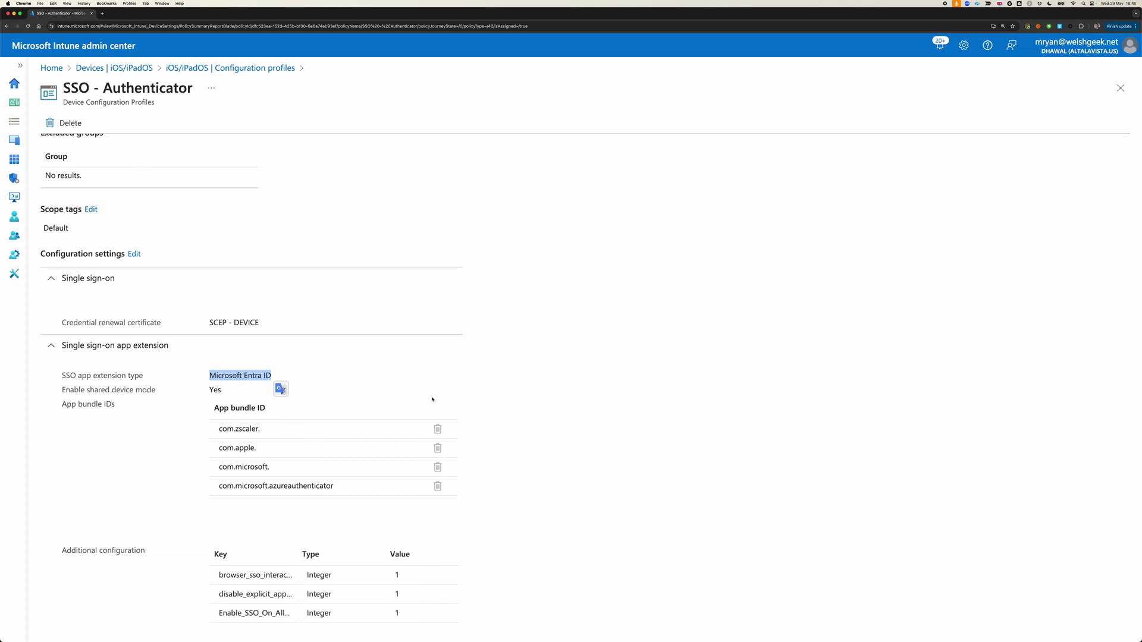
{"action": "scroll", "coordinate": [432, 399], "scroll_direction": "down", "scroll_amount": 2}
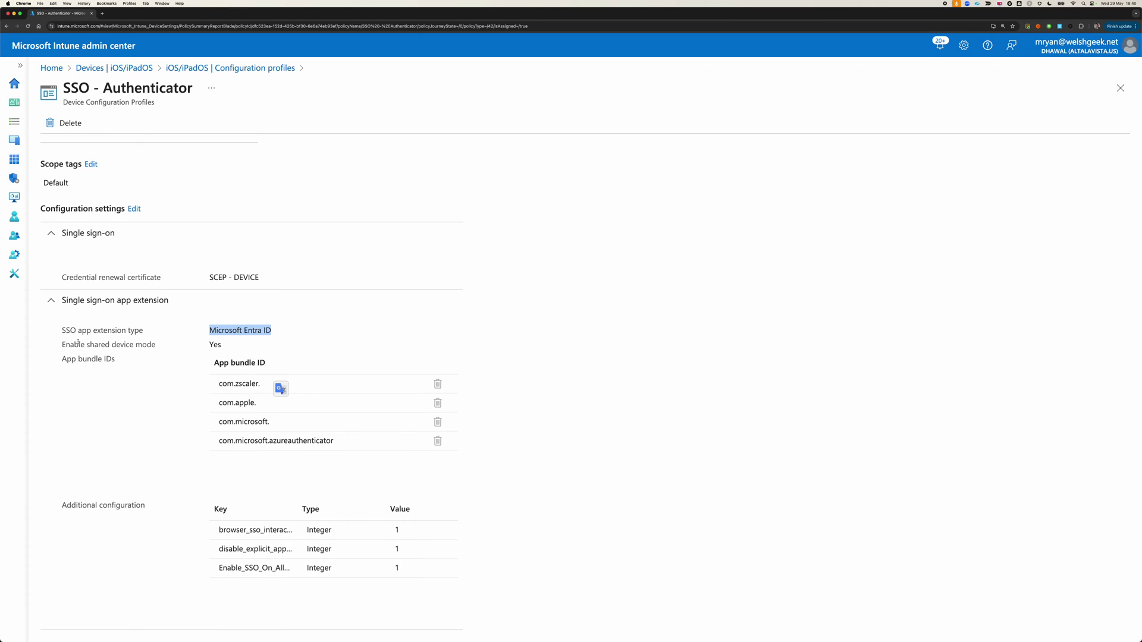
{"action": "left_click_drag", "start_coordinate": [74, 345], "coordinate": [169, 346]}
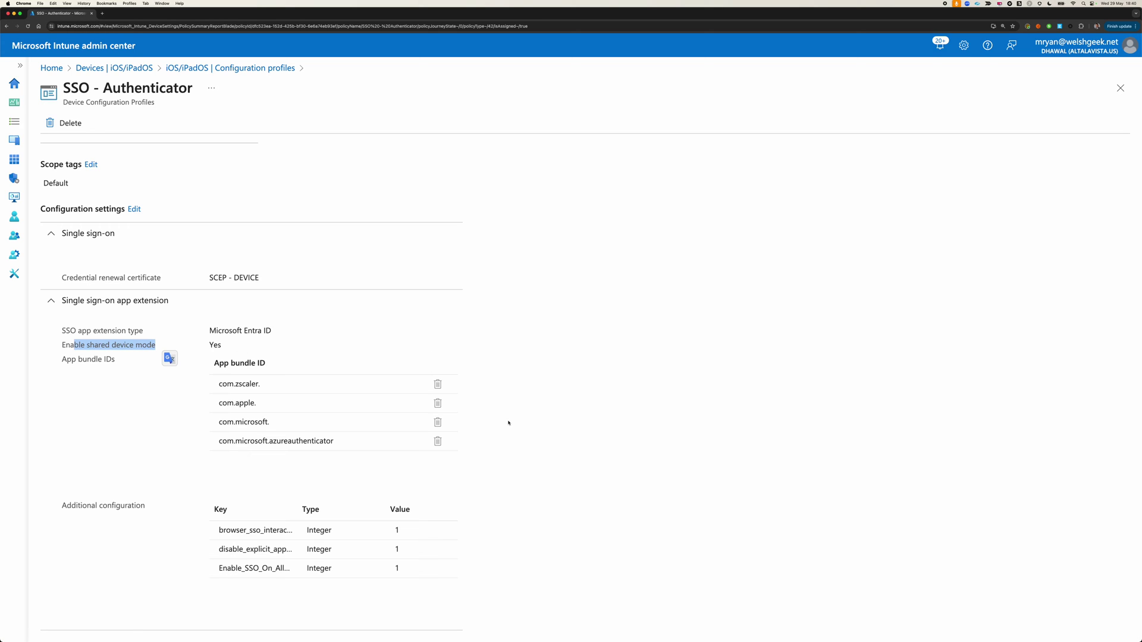
{"action": "left_click", "coordinate": [349, 402]}
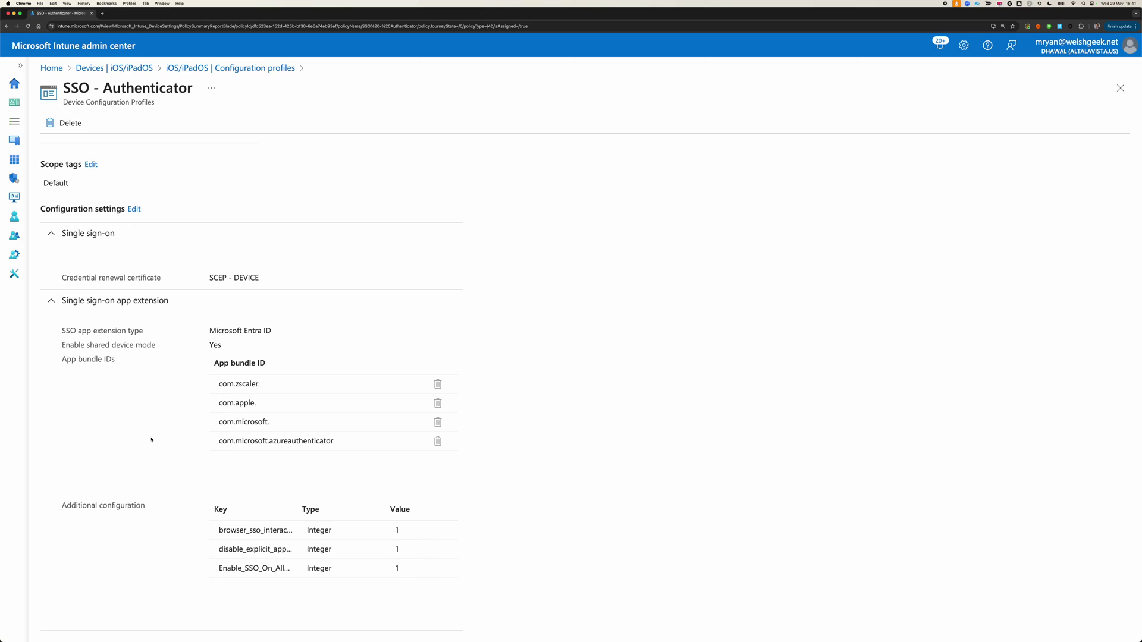
Step: Show the mirrored iPhone home screen in QuickTime, then bring up Apple Configurator's All Devices list
{"action": "key", "text": "super+Tab"}
{"action": "key", "text": "super+Tab"}
{"action": "key", "text": "super+Tab"}
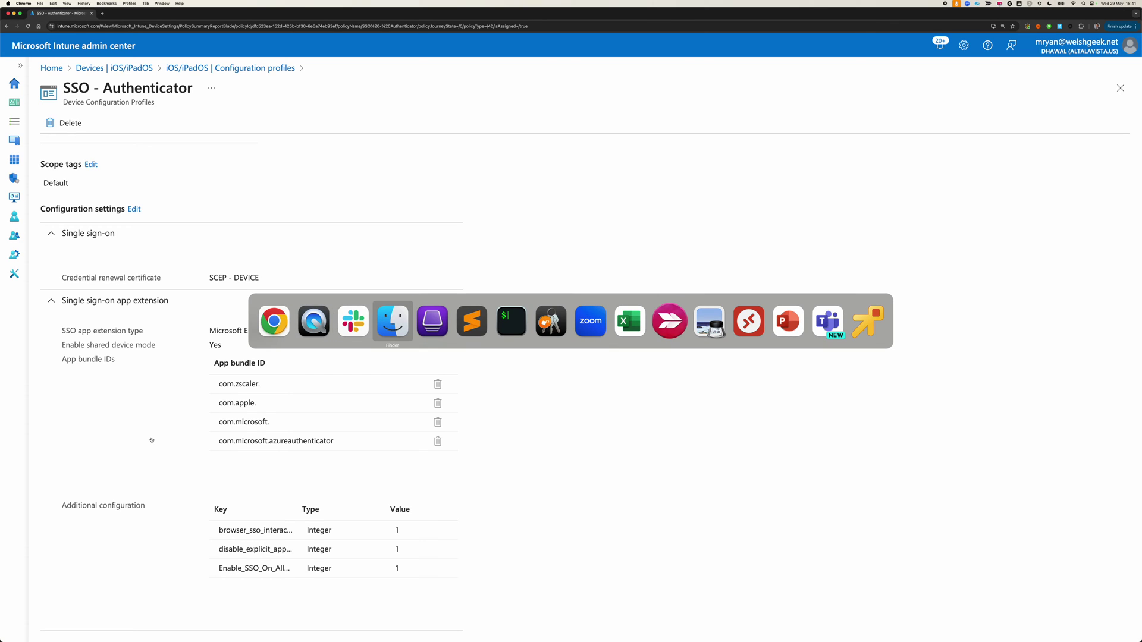
{"action": "key", "text": "super+shift+Tab"}
{"action": "key", "text": "super+shift+Tab"}
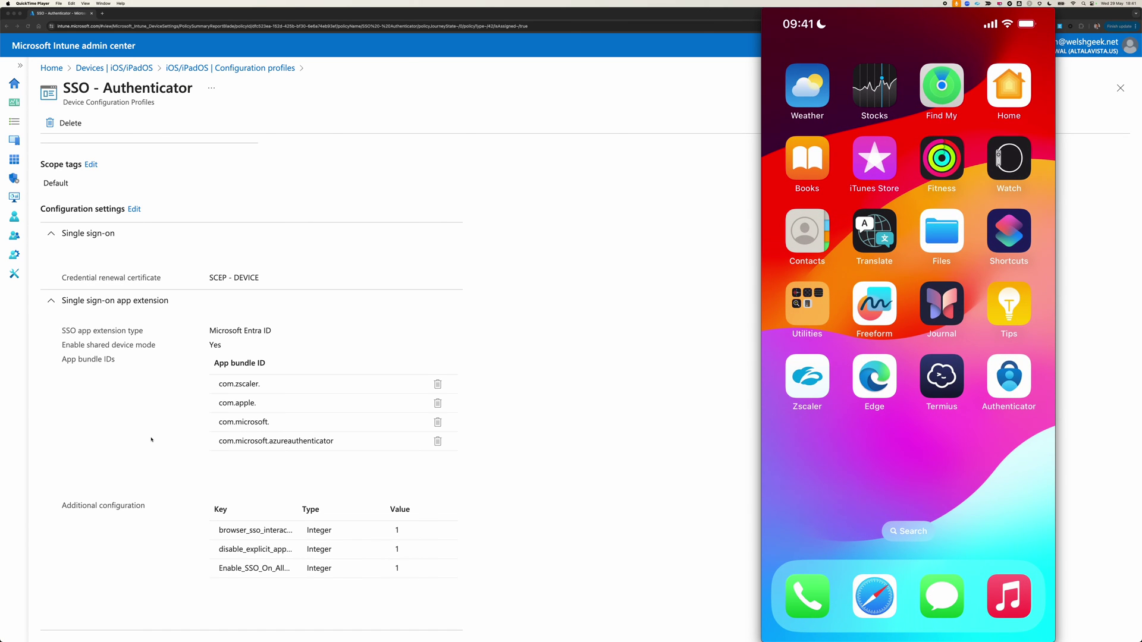
{"action": "key", "text": "super+Tab"}
{"action": "key", "text": "super+Tab"}
{"action": "key", "text": "super+Tab"}
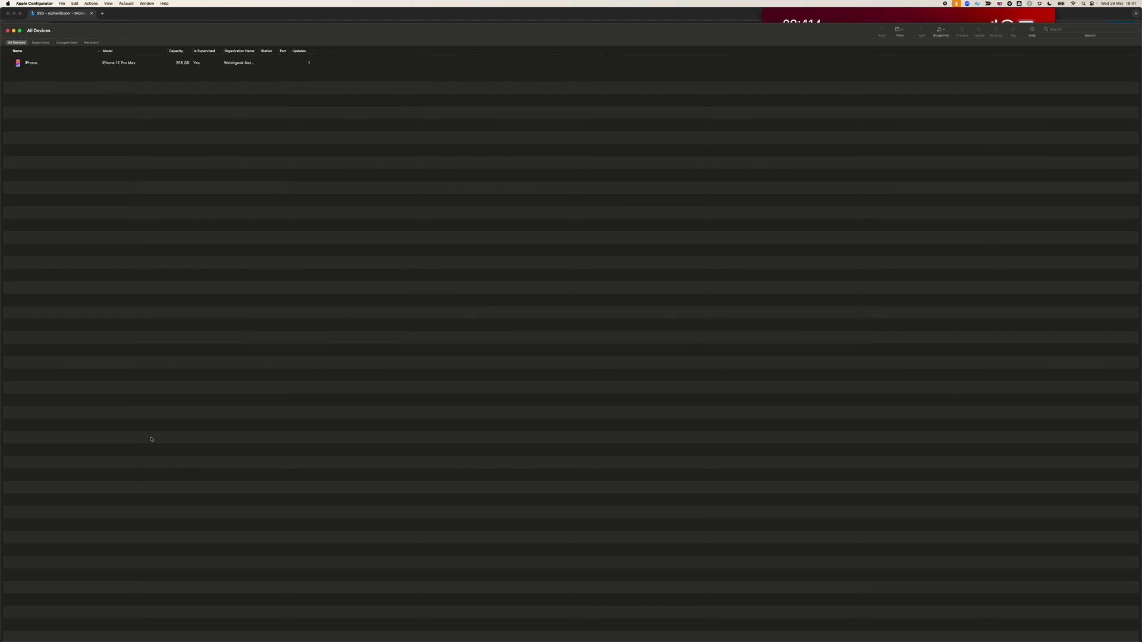
Step: Open the supervised iPhone's empty Profiles section and drag the profile file from Finder onto it
{"action": "double_click", "coordinate": [34, 68]}
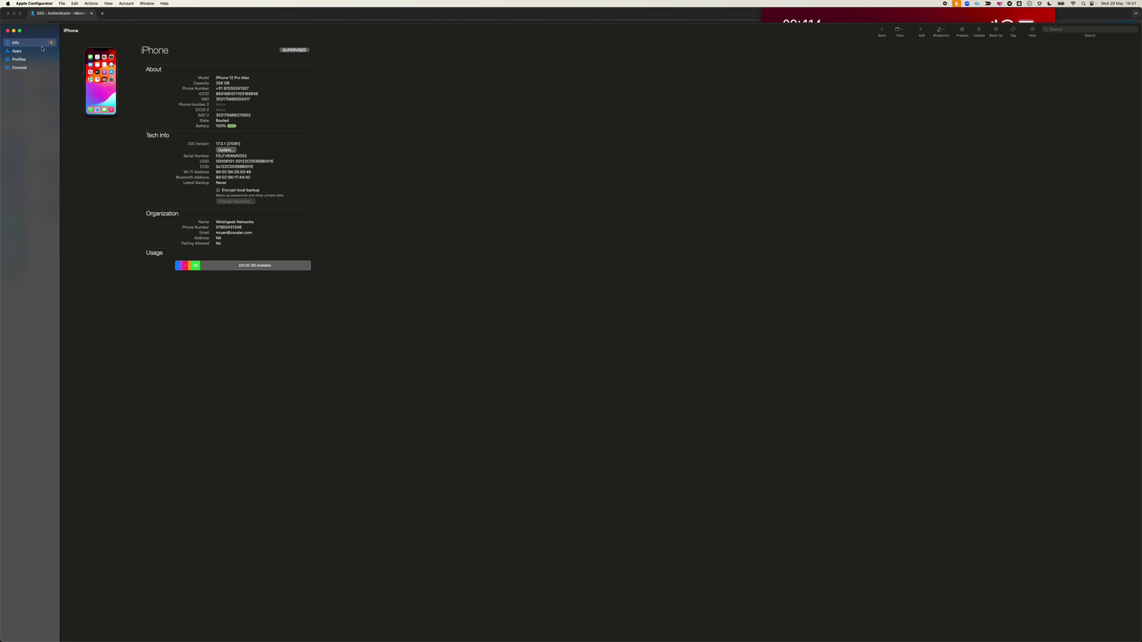
{"action": "left_click", "coordinate": [17, 60]}
{"action": "key", "text": "super+Tab"}
{"action": "key", "text": "super+Tab"}
{"action": "key", "text": "super+Tab"}
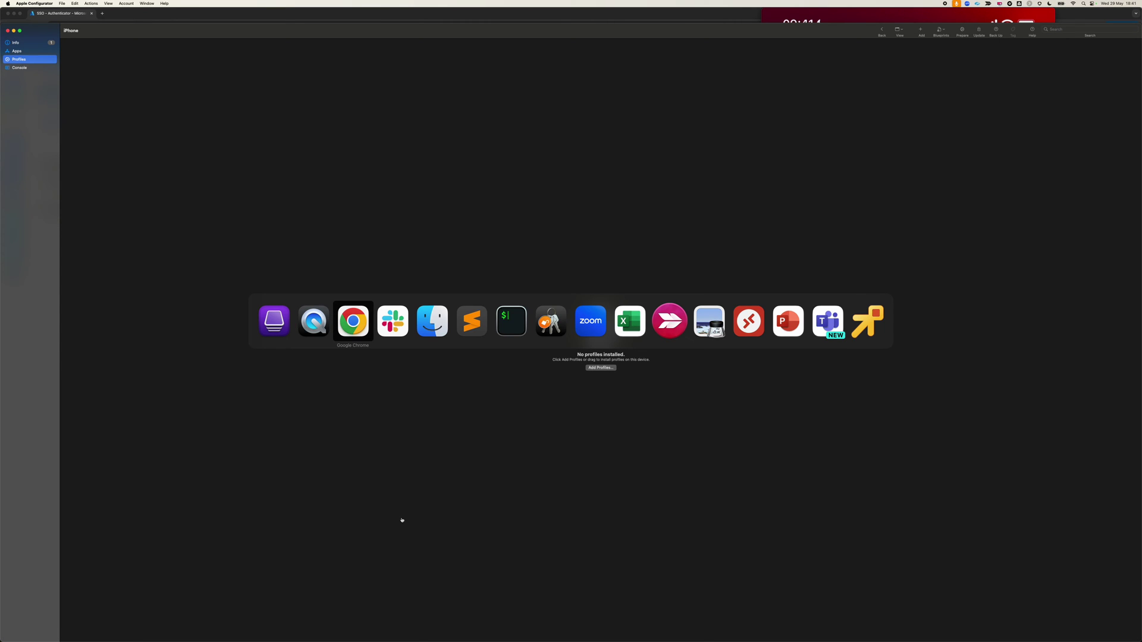
{"action": "key", "text": "super+Tab"}
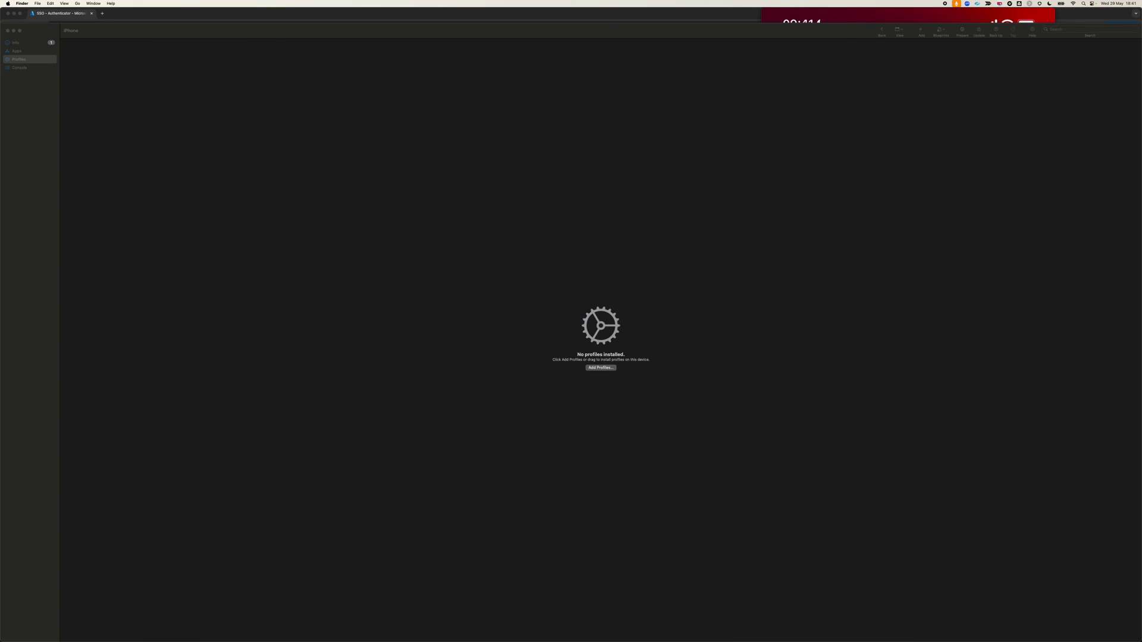
{"action": "left_click_drag", "start_coordinate": [214, 611], "coordinate": [192, 183]}
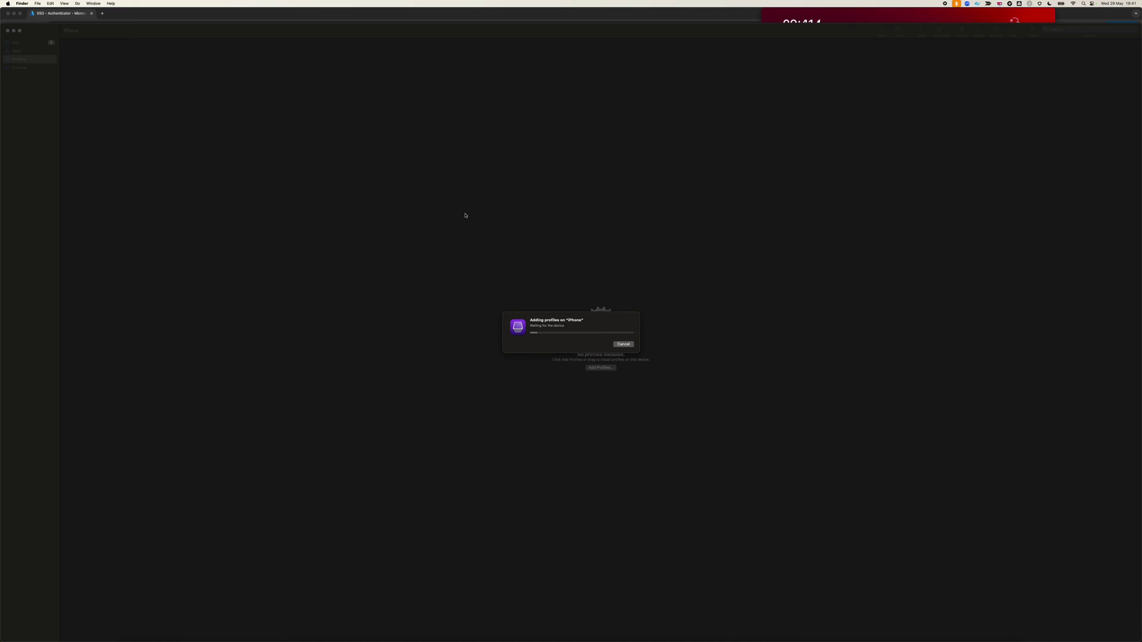
Step: Switch back to the QuickTime iPhone mirror to view the installed Management Profile
{"action": "key", "text": "super+Tab"}
{"action": "key", "text": "super+Tab"}
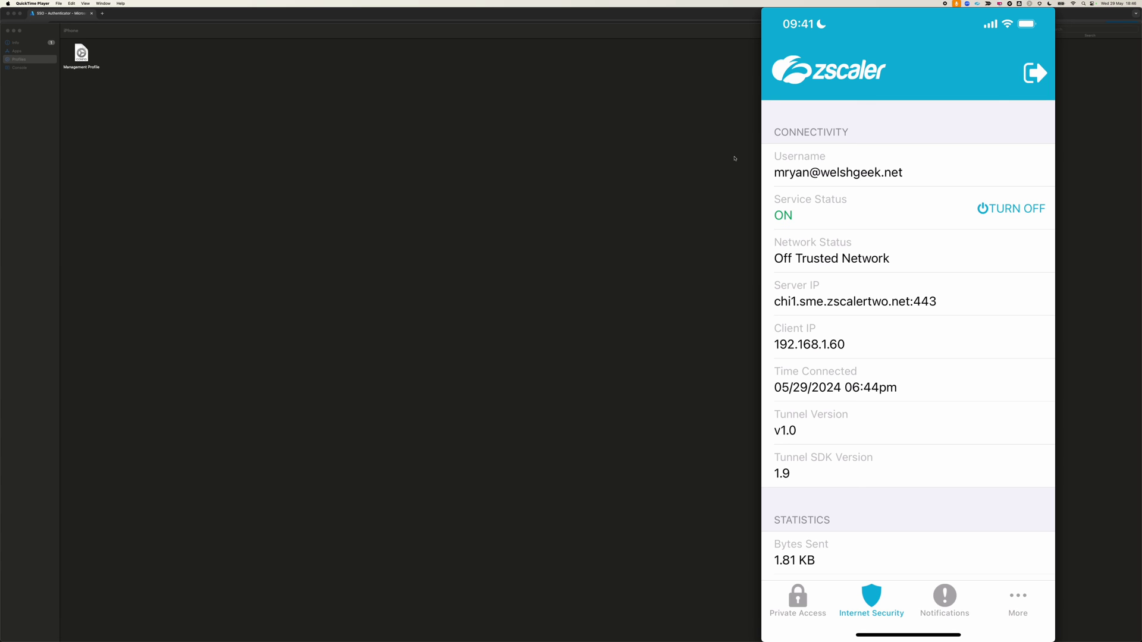
{"action": "mouse_move", "coordinate": [857, 132]}
{"action": "mouse_move", "coordinate": [942, 26]}
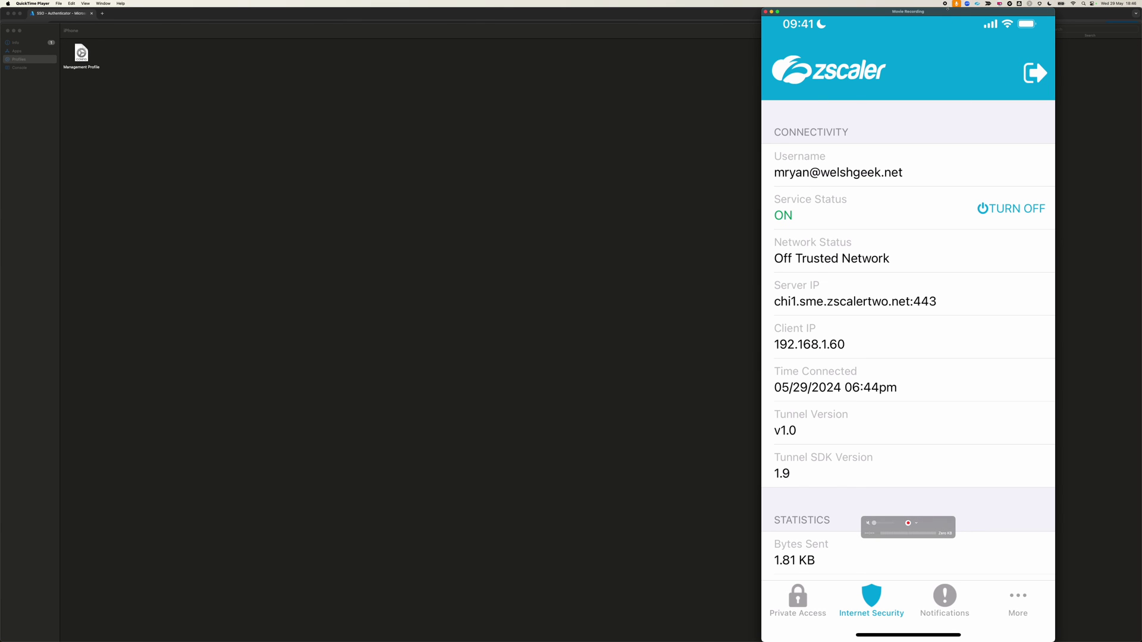